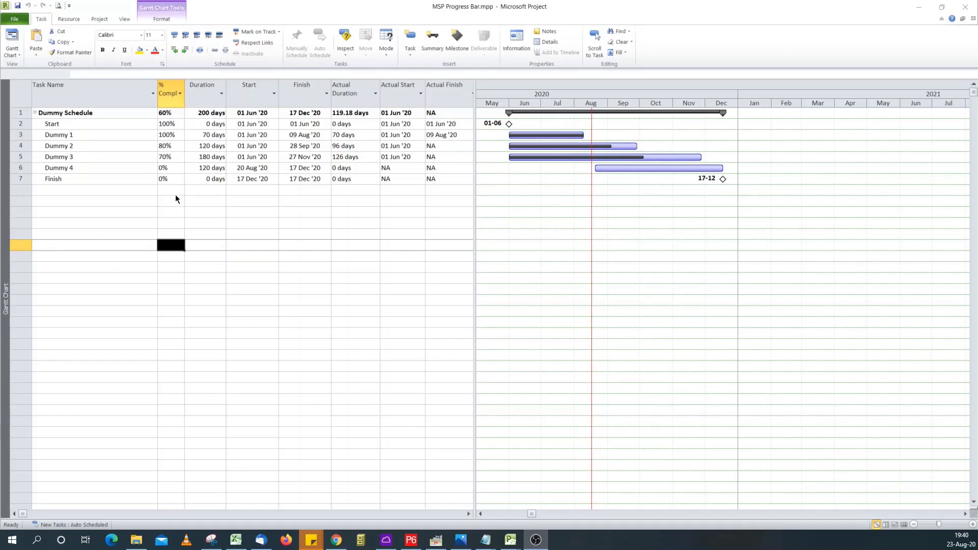
Check the project's current date and status date in Project Information
left_click(55, 147)
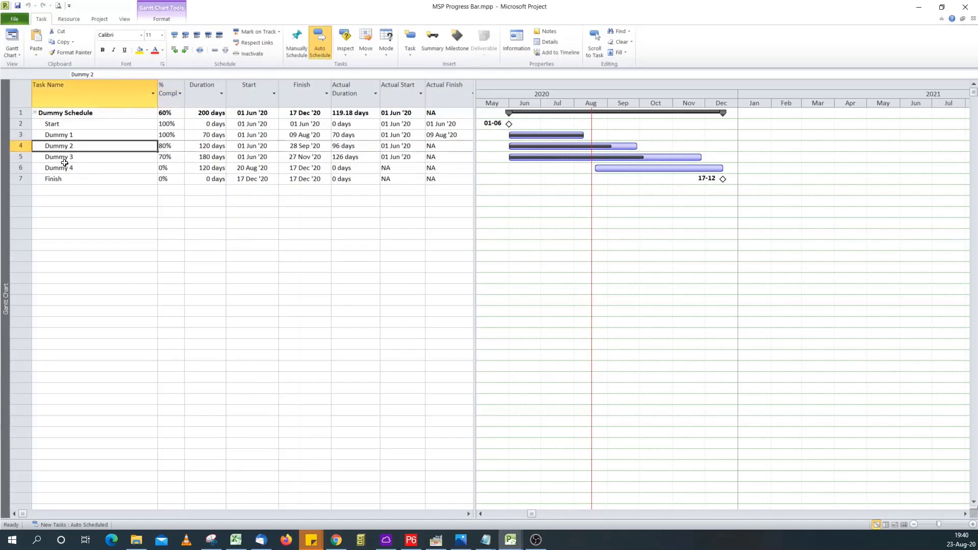
left_click(69, 159)
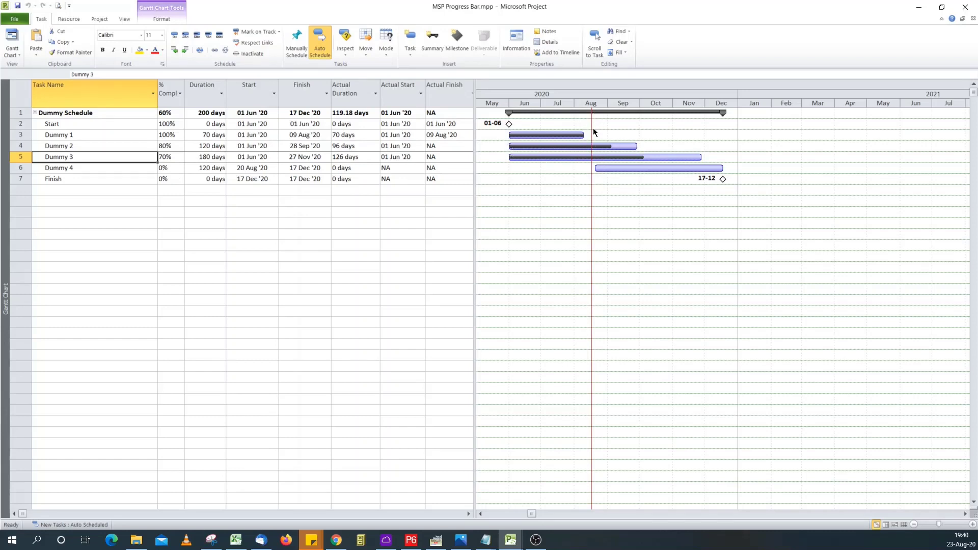
left_click(101, 19)
left_click(48, 42)
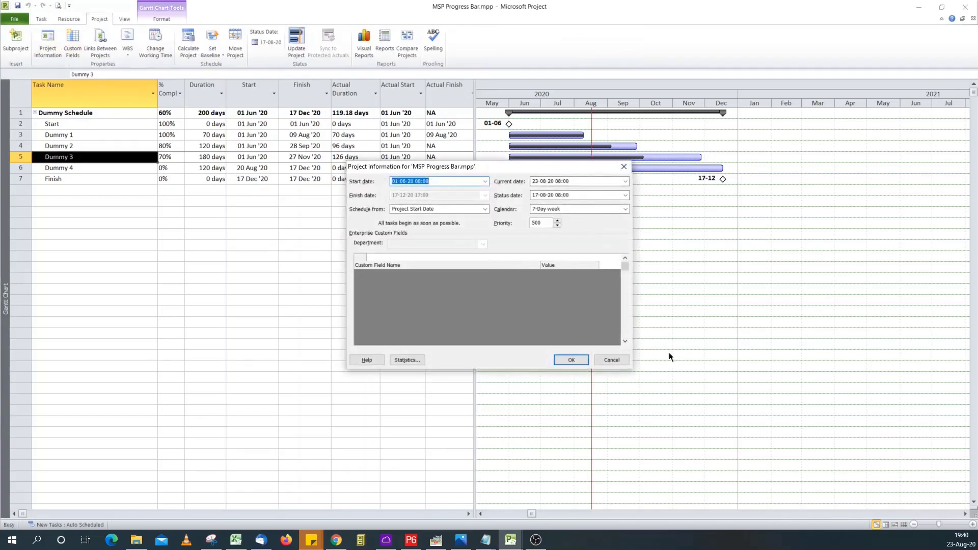
left_click(572, 360)
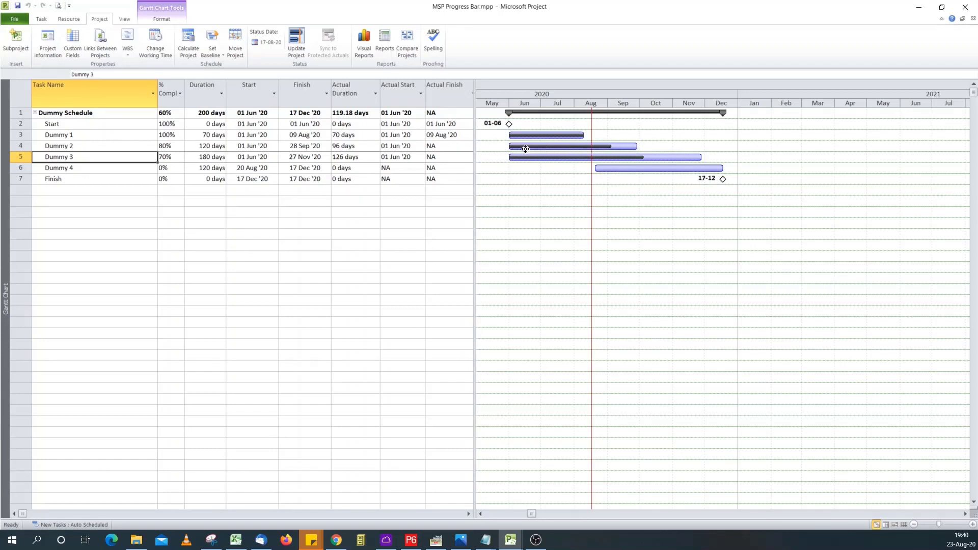
Widen the task table to show the Task Calendar column and examine the calendars assigned to the tasks
mouse_move(580, 148)
left_click_drag(475, 132, 602, 122)
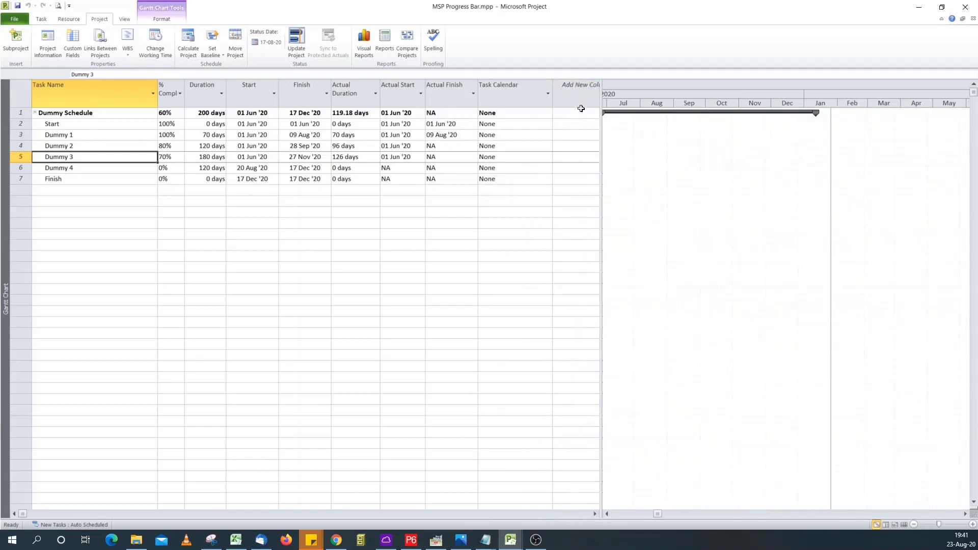
right_click(517, 95)
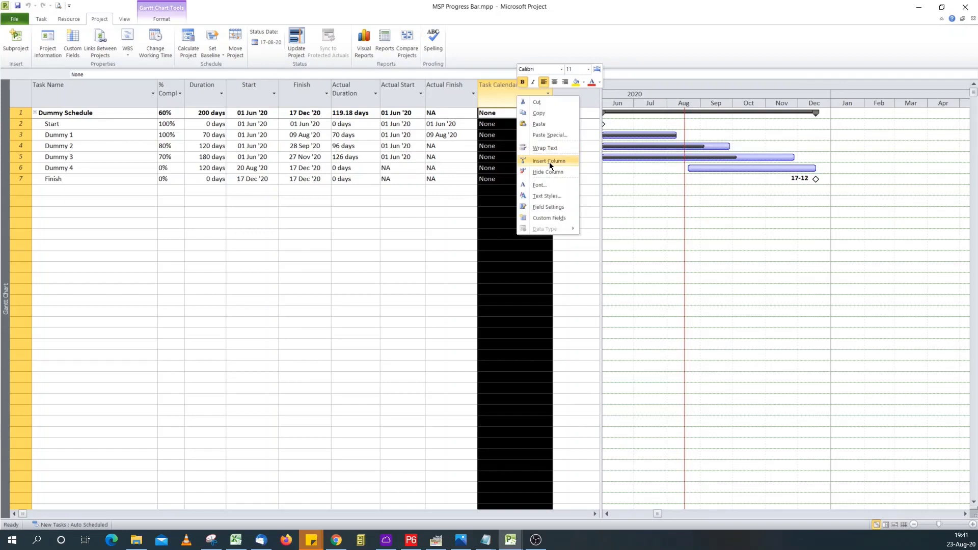
key("Escape")
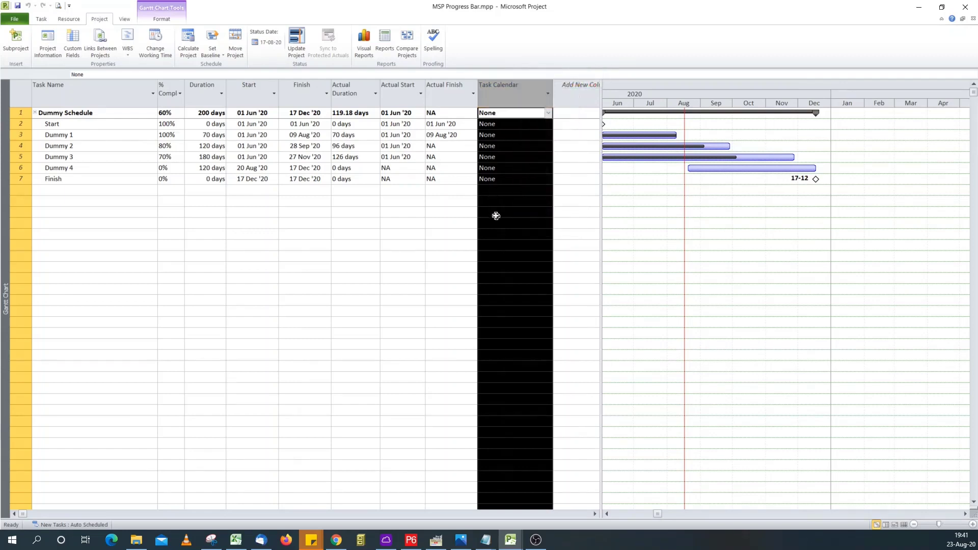
left_click(495, 212)
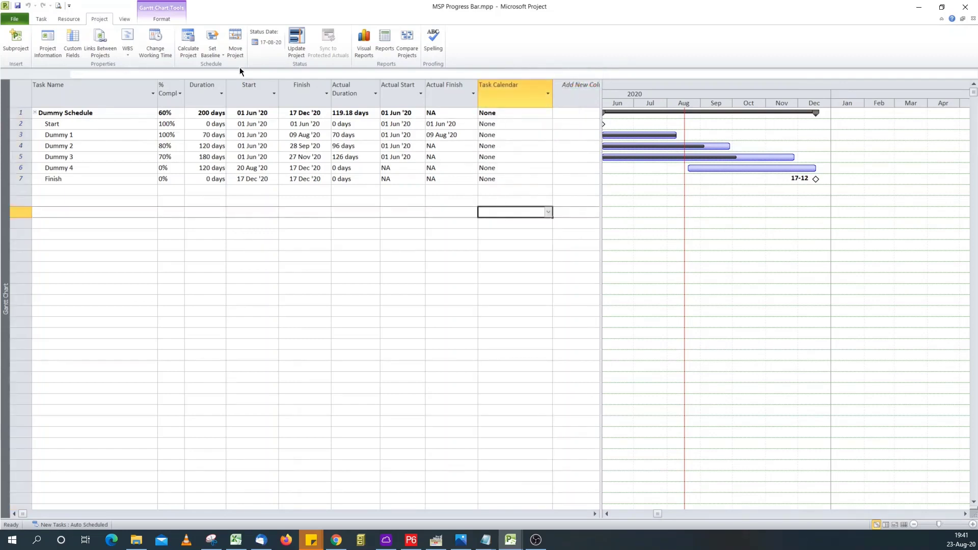
Check which base calendar the project uses in Project Information, leaving the settings as they are
left_click(126, 19)
left_click(105, 19)
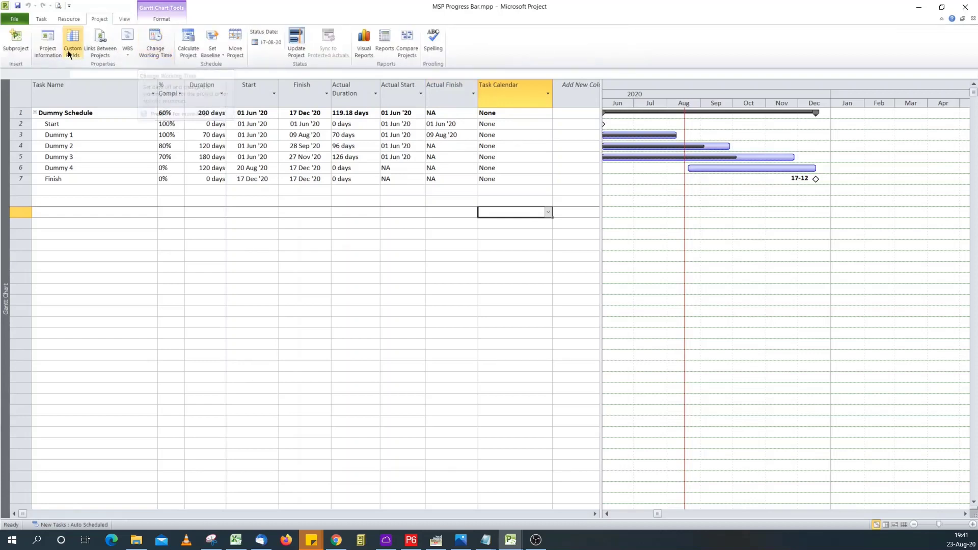
left_click(51, 50)
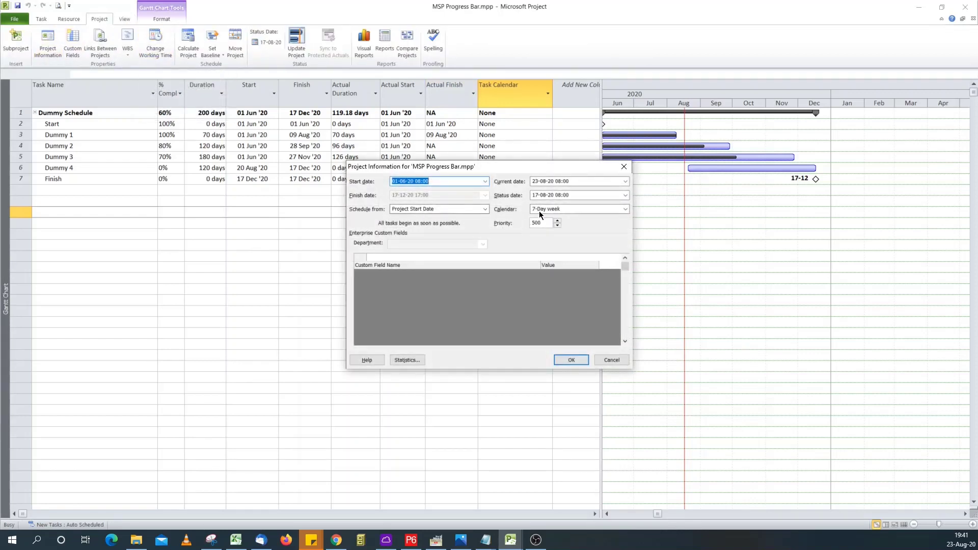
left_click(611, 358)
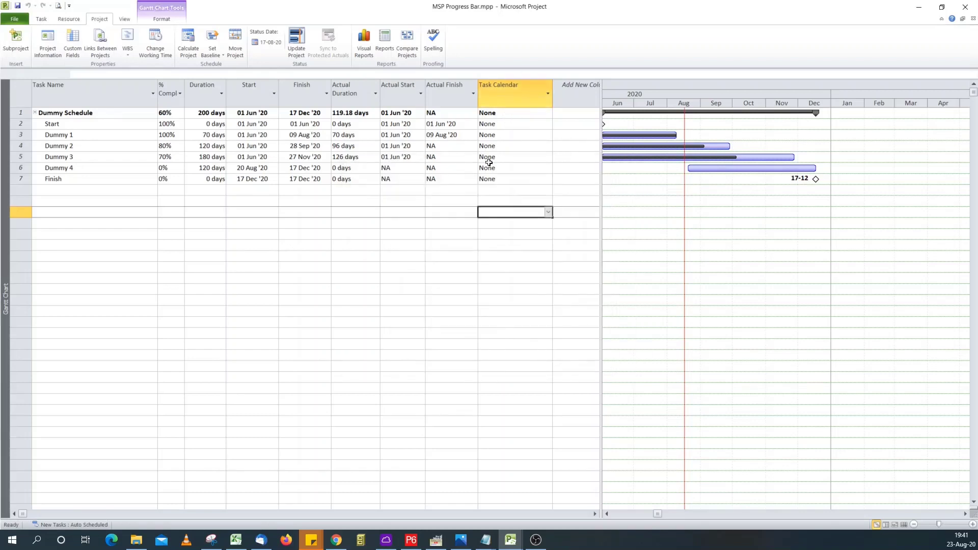
Hide the Task Calendar column from the task table
left_click(500, 95)
right_click(501, 94)
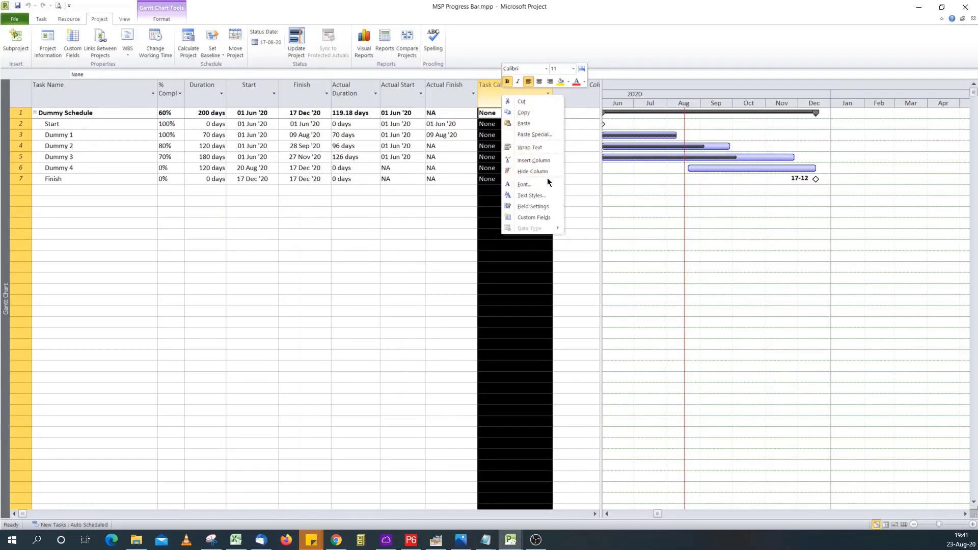
left_click(535, 172)
Add the custom Number1 field as a new column after Actual Finish
left_click_drag(552, 110, 558, 110)
left_click(547, 94)
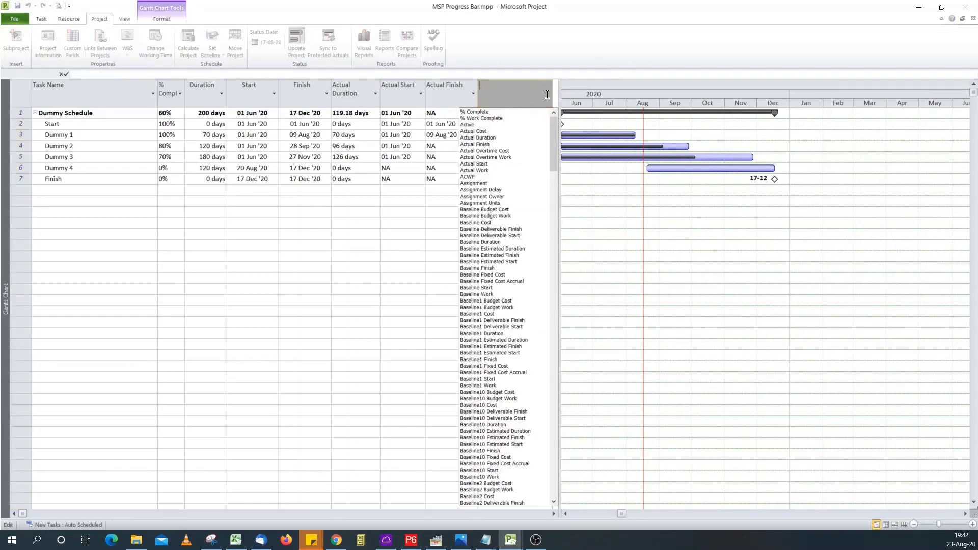
type("number1")
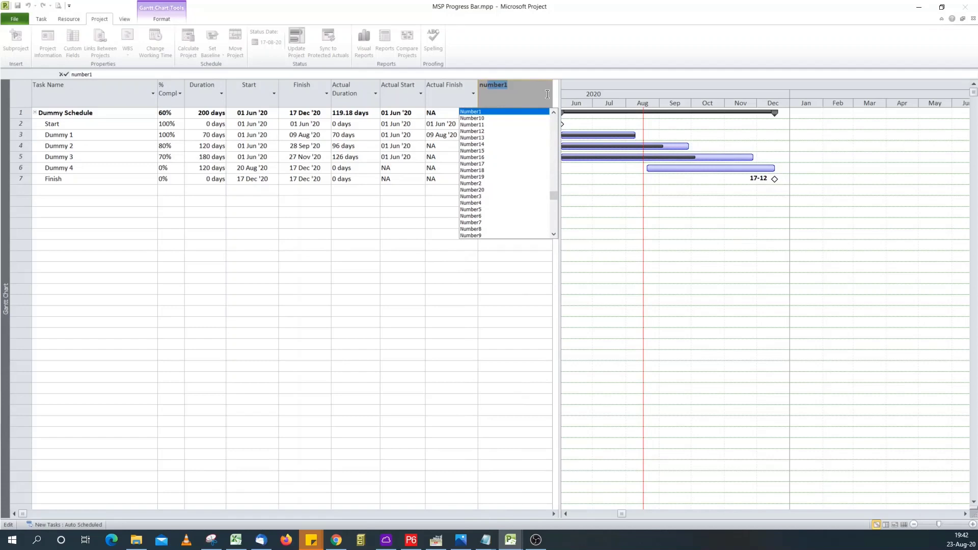
key("Return")
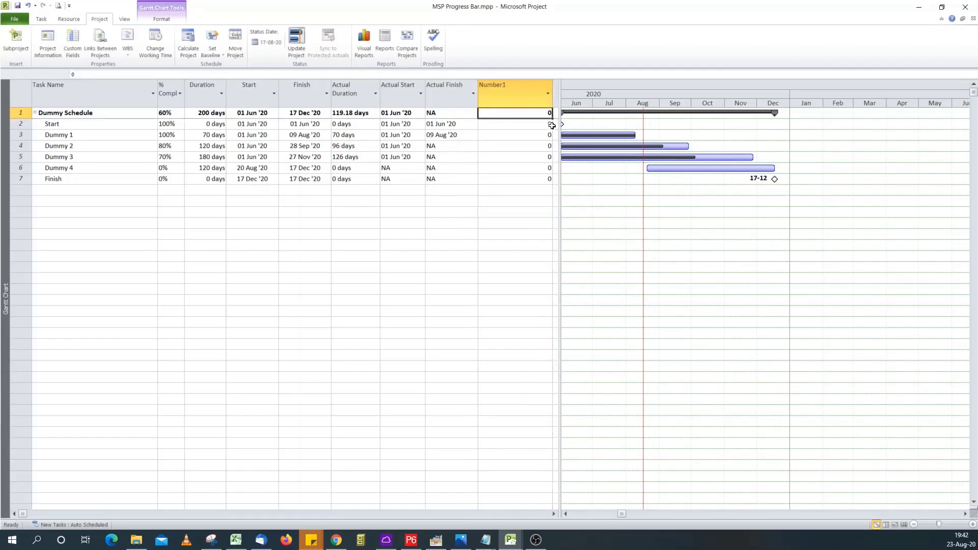
Add the custom Finish1 field as a new column after Number1, widening the table to make room
left_click_drag(560, 132, 645, 131)
left_click(623, 97)
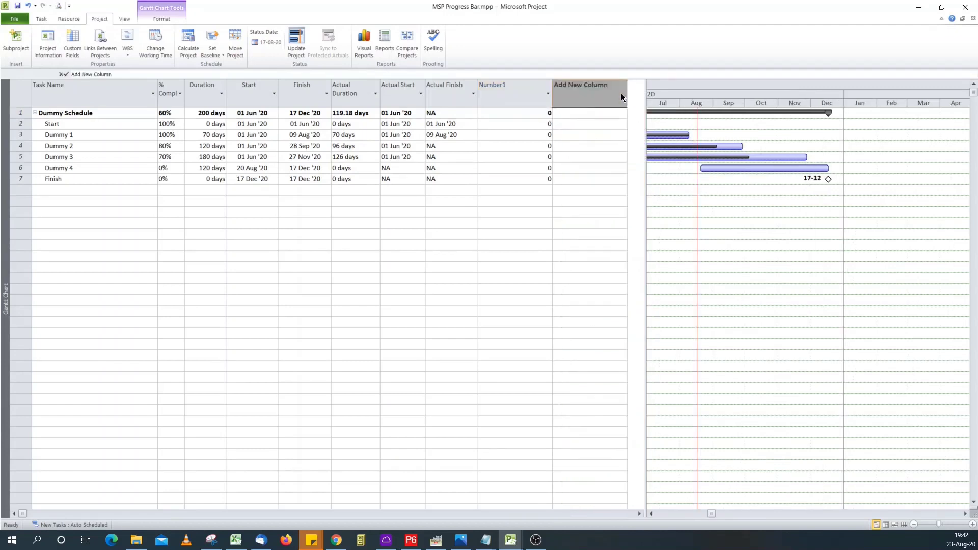
type("finish")
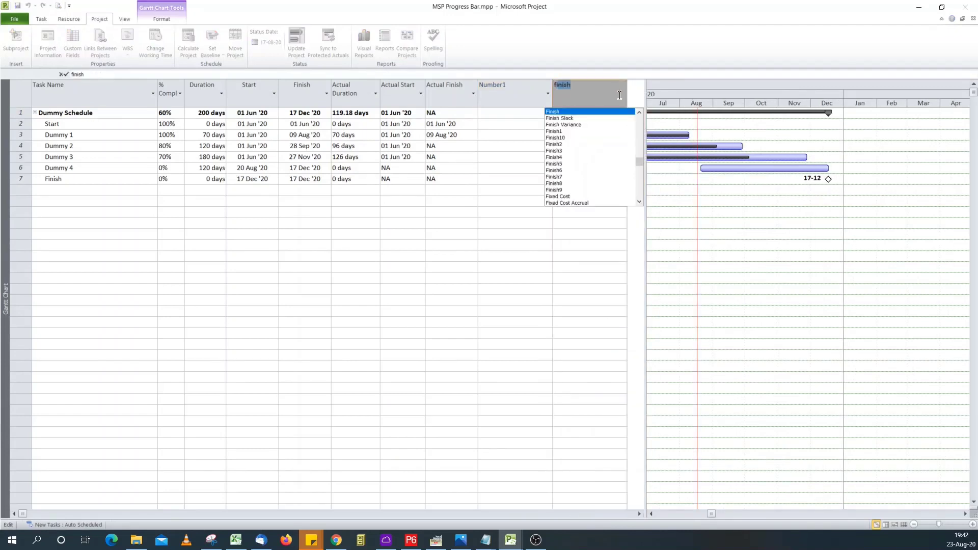
left_click(573, 131)
Rename the custom field Number1 to "In-Progress Bar Dur" in Custom Fields
left_click(524, 98)
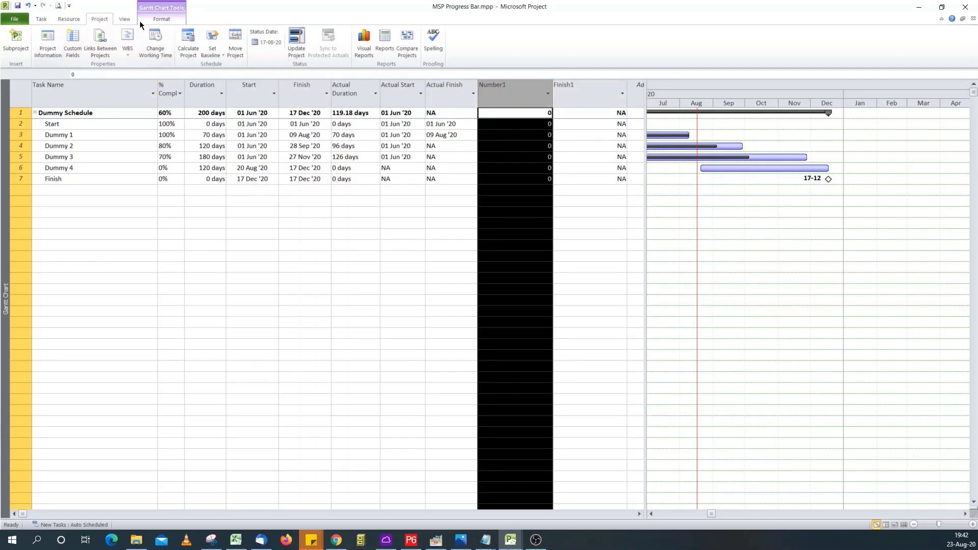
left_click(161, 19)
left_click(123, 54)
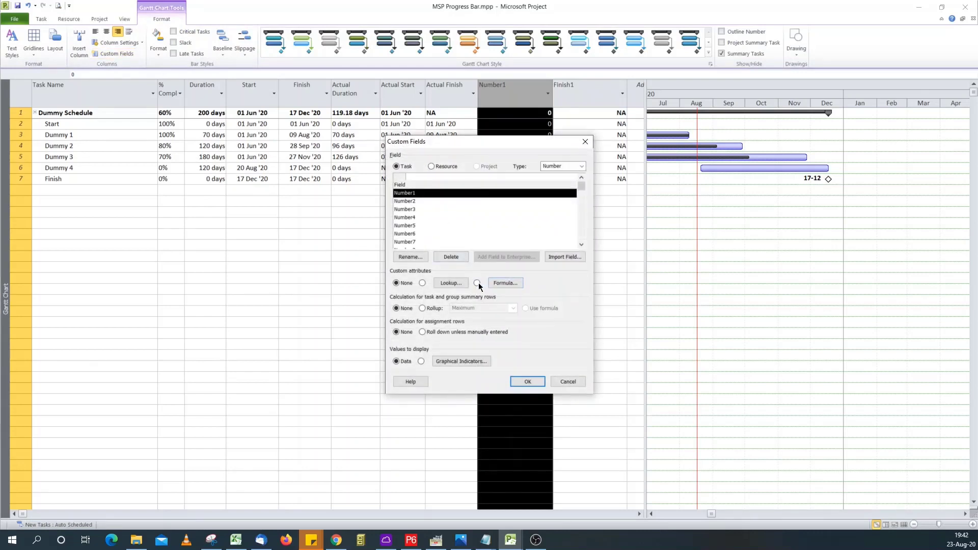
left_click(419, 257)
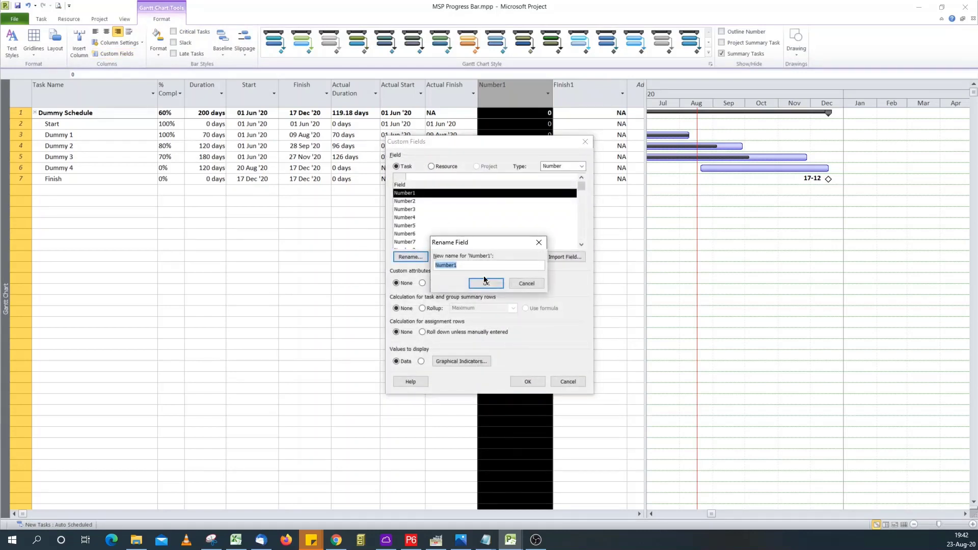
type("I")
left_click(487, 284)
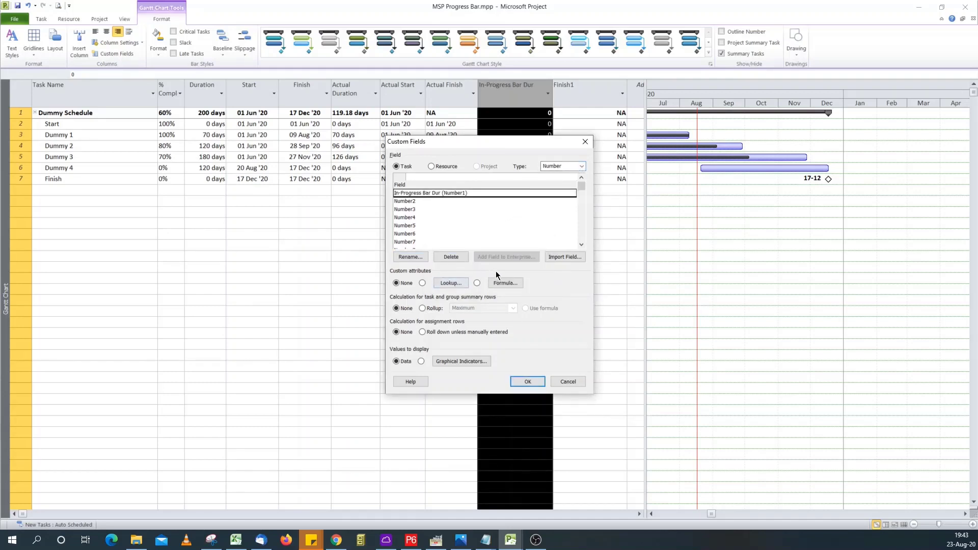
Rename the Finish-type custom field Finish1 to "Progress Bar End Date"
left_click(581, 167)
left_click(559, 202)
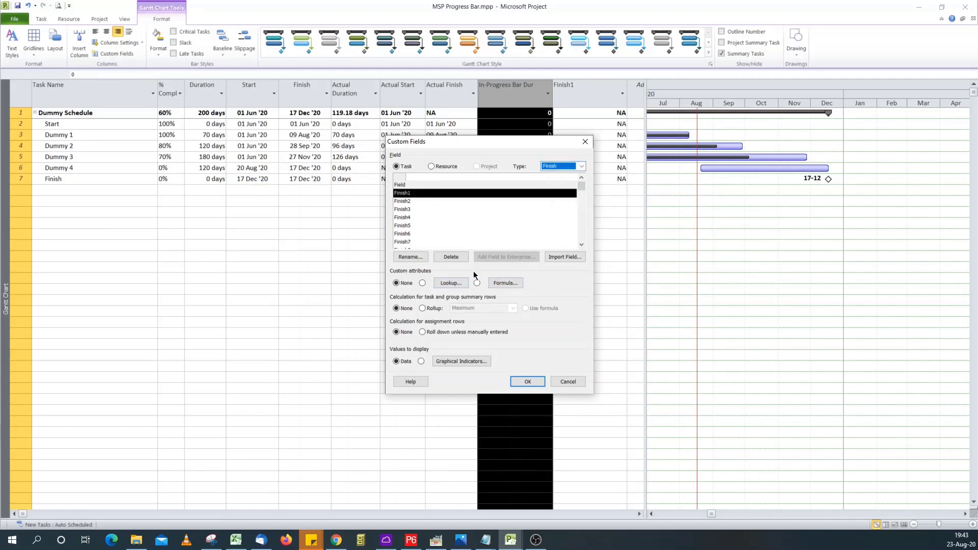
left_click(415, 256)
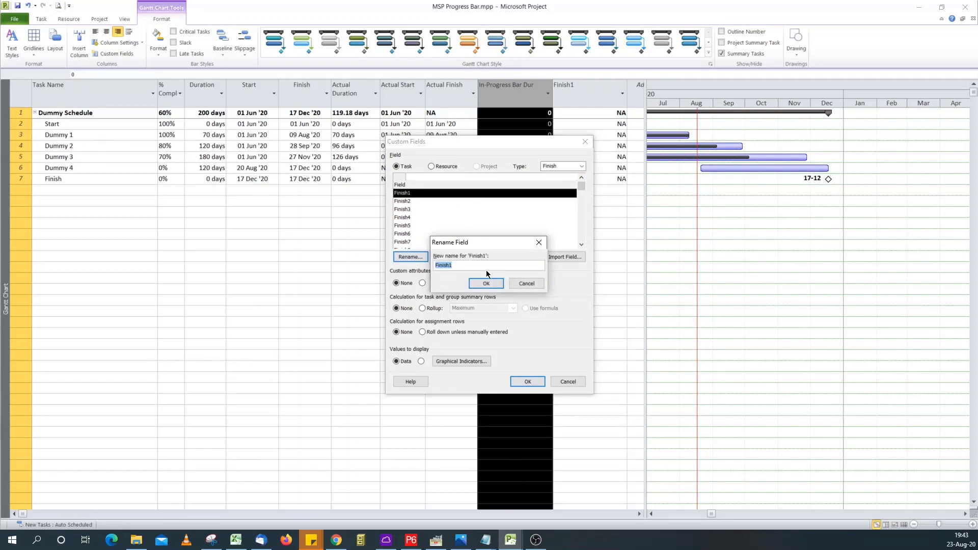
type("Progress Bar End Date")
left_click(487, 283)
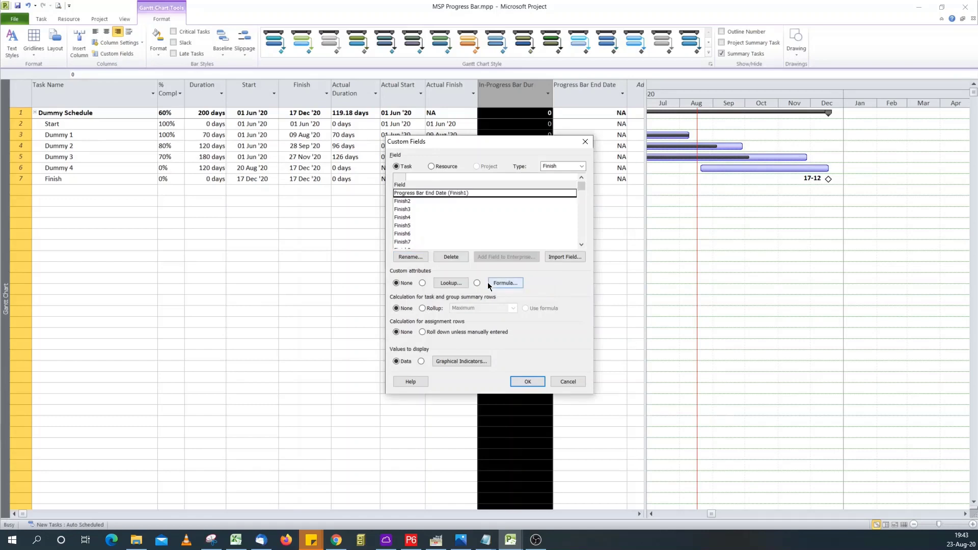
Make the Number field In-Progress Bar Dur formula-driven and insert the general IIf function into its formula
left_click(581, 167)
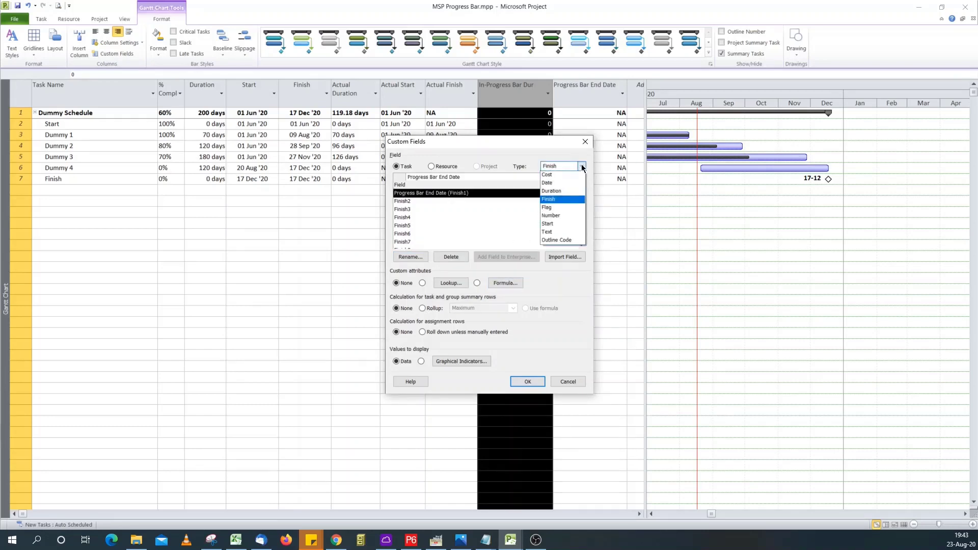
left_click(564, 215)
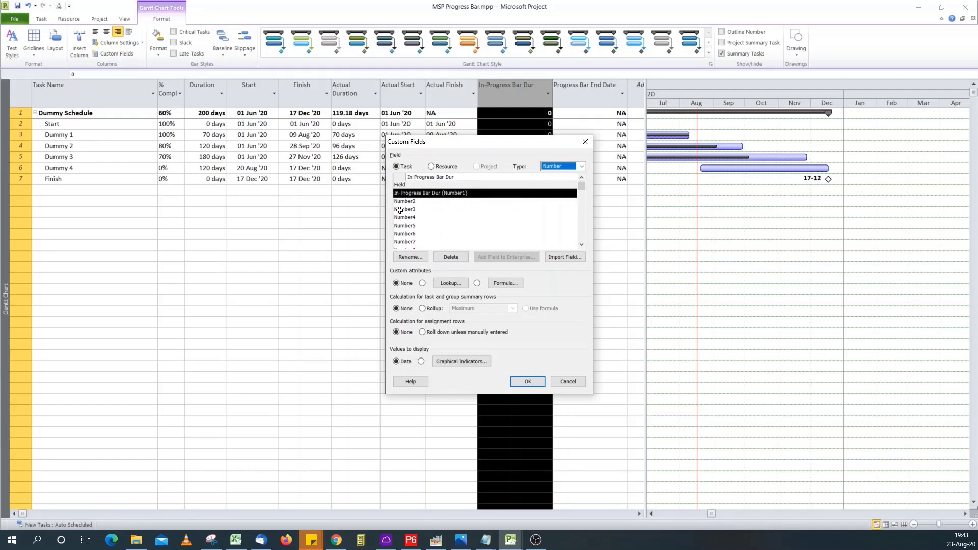
left_click(479, 283)
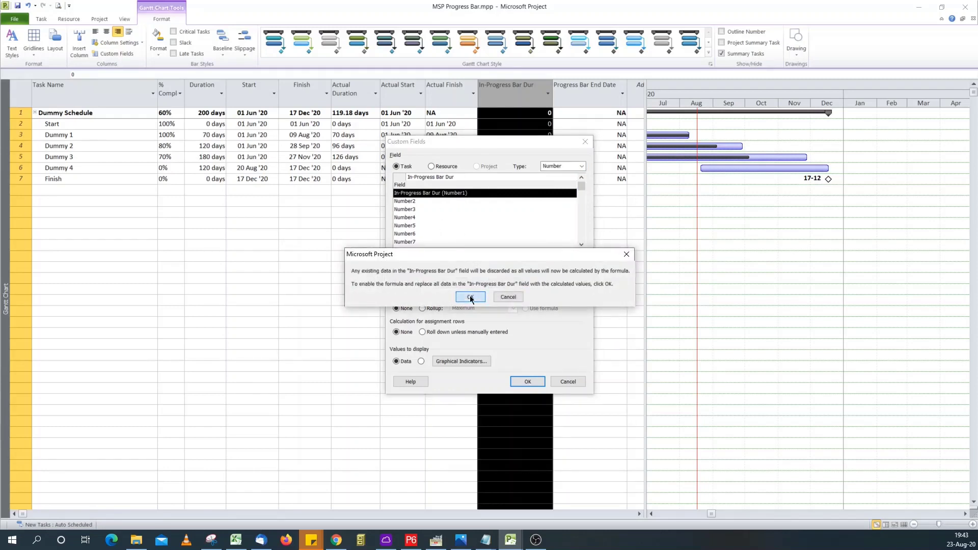
left_click(470, 297)
left_click(504, 284)
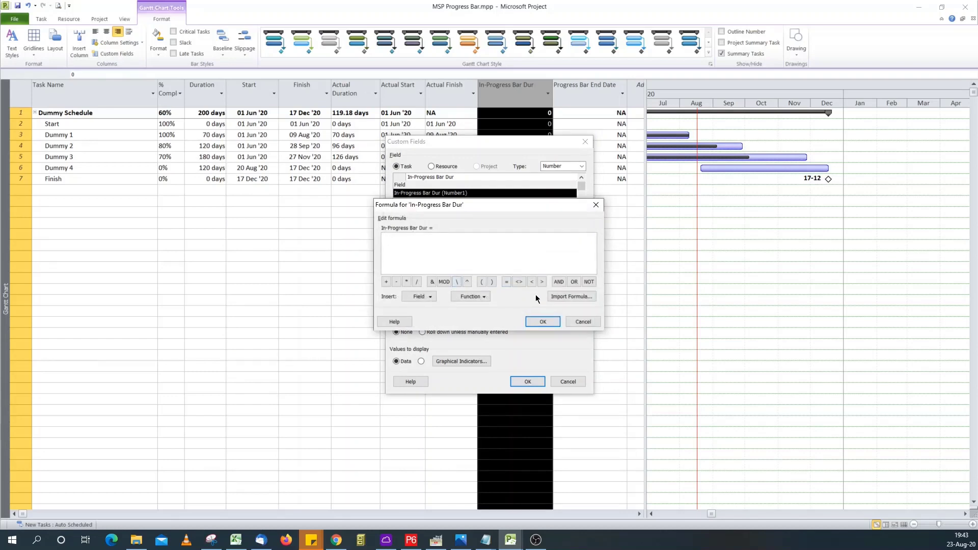
left_click(486, 298)
mouse_move(494, 329)
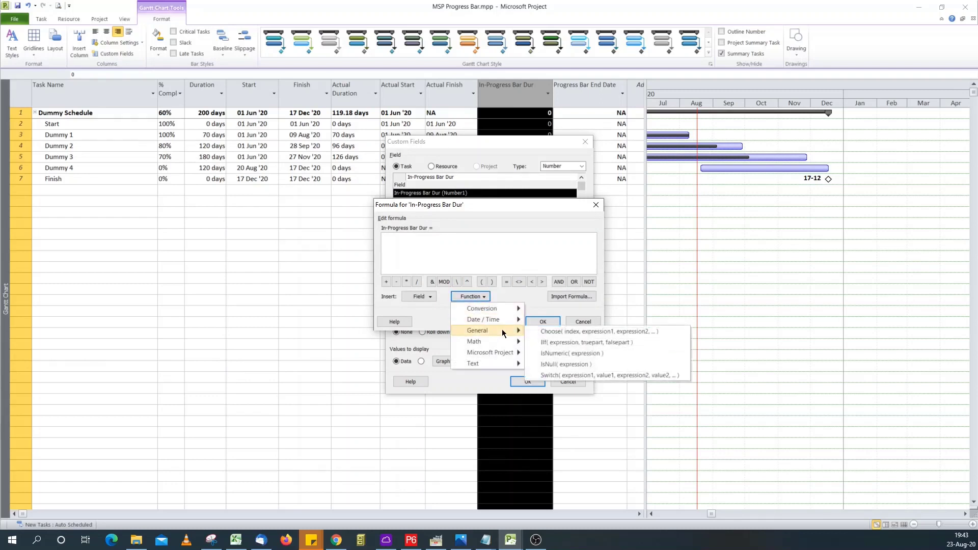
left_click(560, 342)
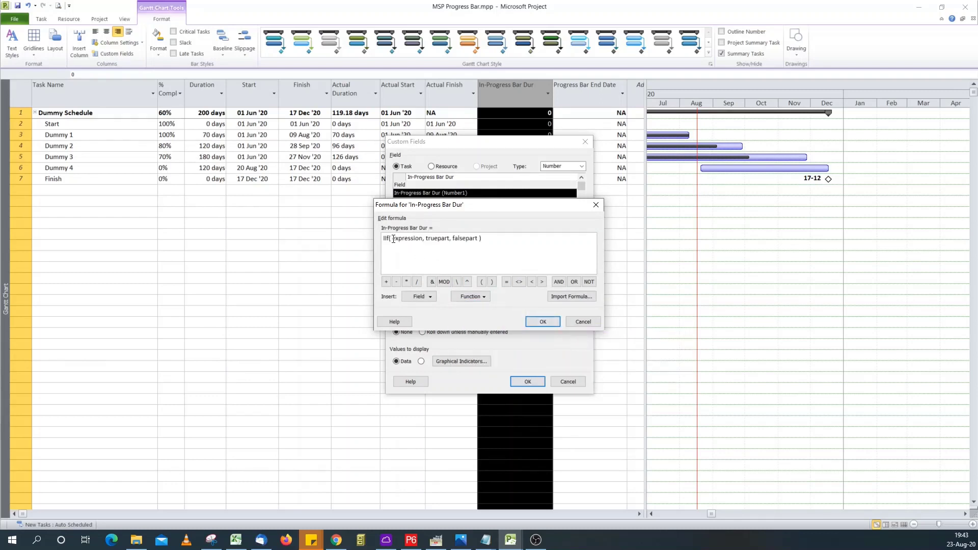
Replace the IIf expression placeholder with the condition [Actual Start] > [Status Date]
left_click_drag(394, 239, 421, 240)
left_click(424, 297)
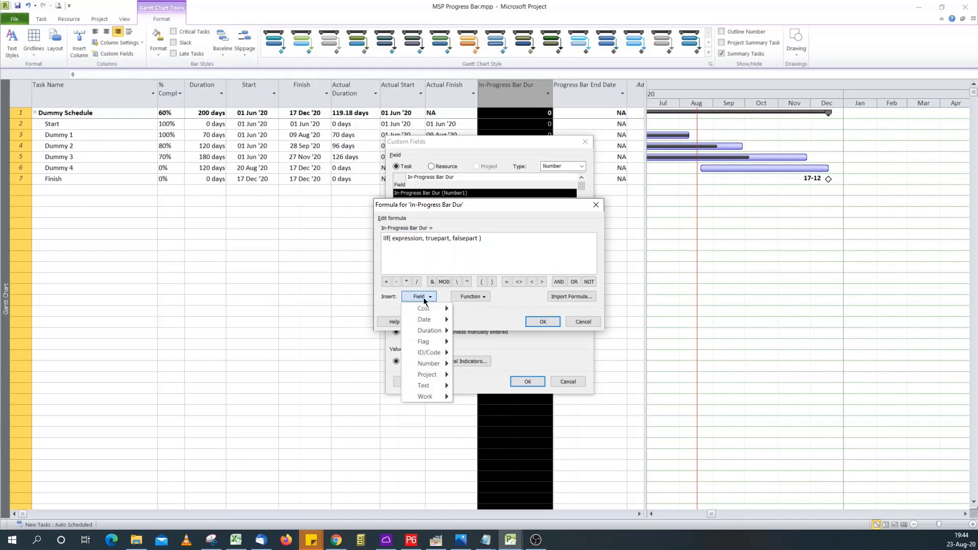
mouse_move(428, 321)
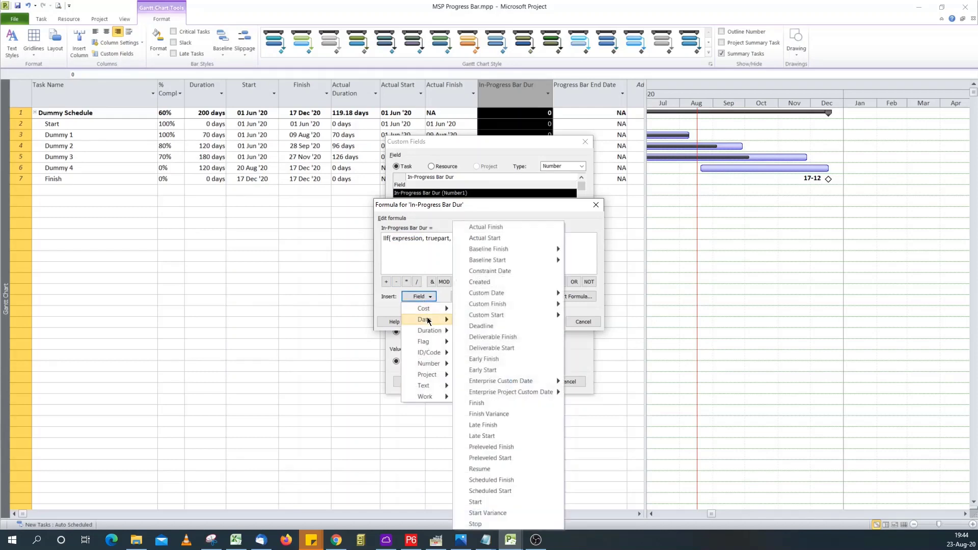
left_click(501, 237)
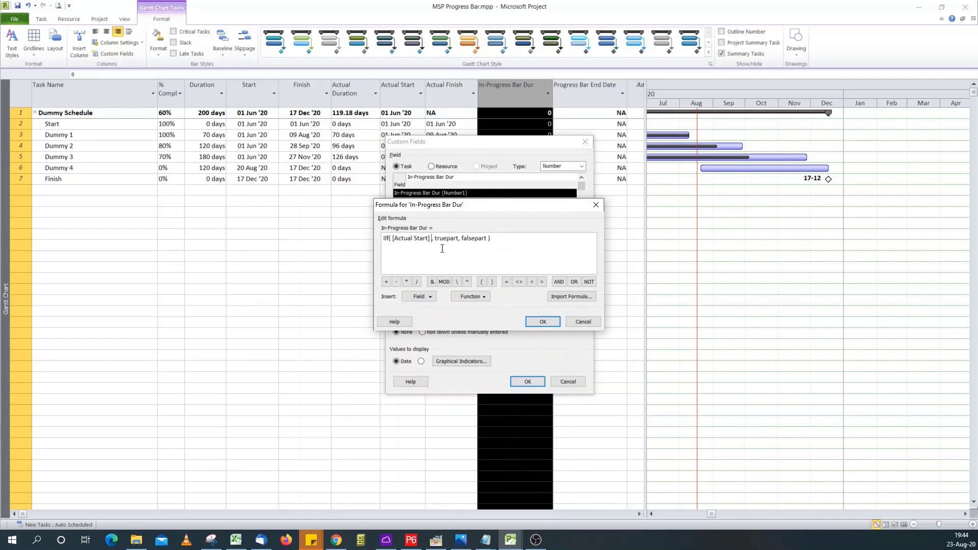
left_click(542, 281)
left_click(418, 298)
mouse_move(429, 375)
mouse_move(482, 380)
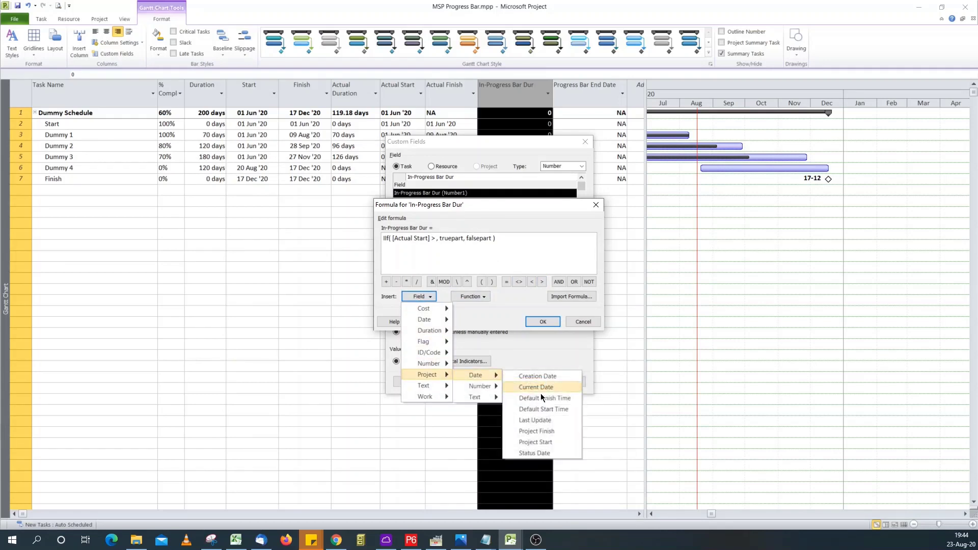
left_click(546, 453)
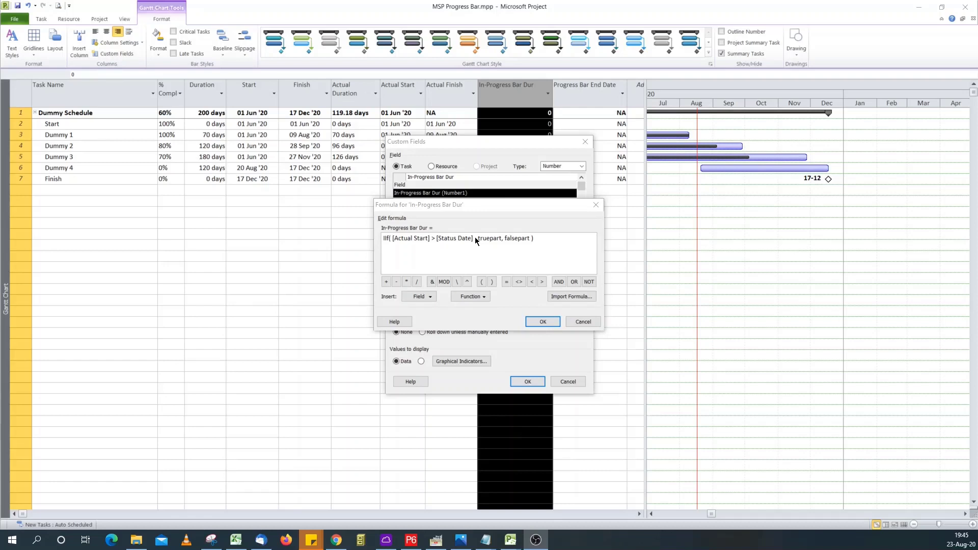
Extend the IIf condition after [Status Date] with OR [% Complete] = 0
left_click(476, 238)
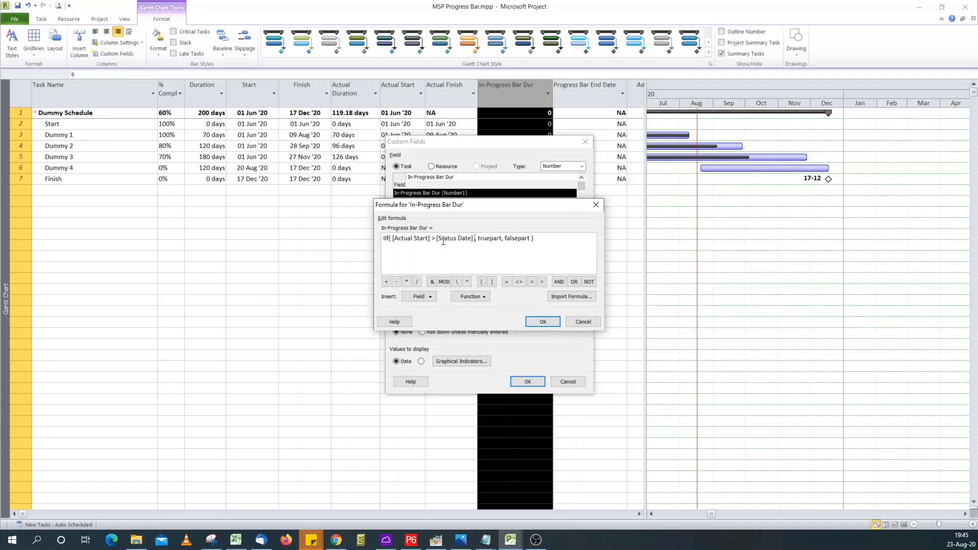
left_click(574, 282)
left_click(428, 298)
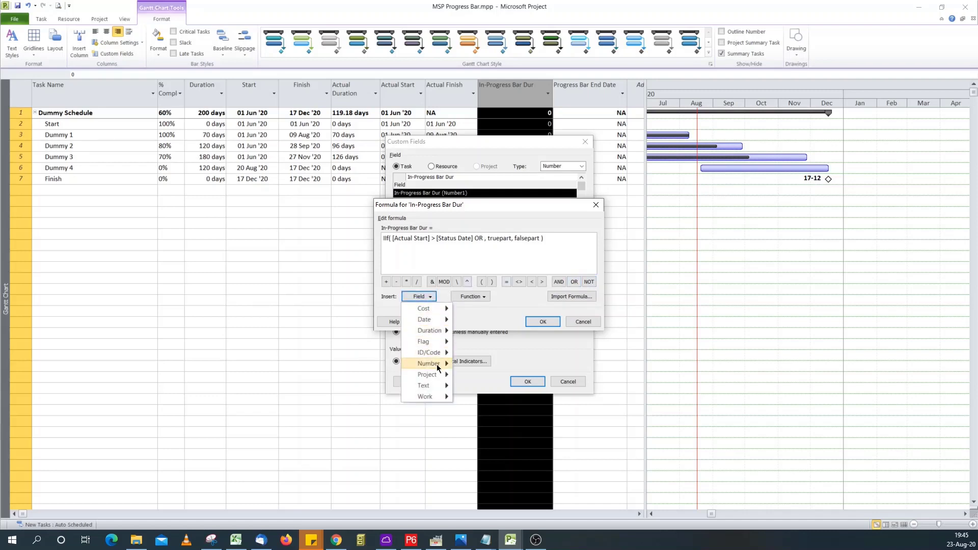
mouse_move(436, 365)
left_click(481, 365)
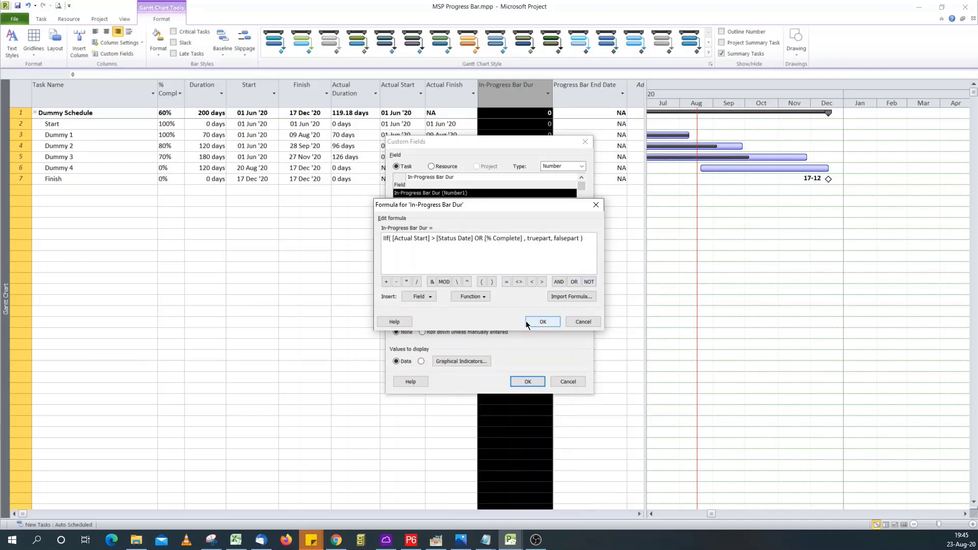
left_click(506, 283)
type("0")
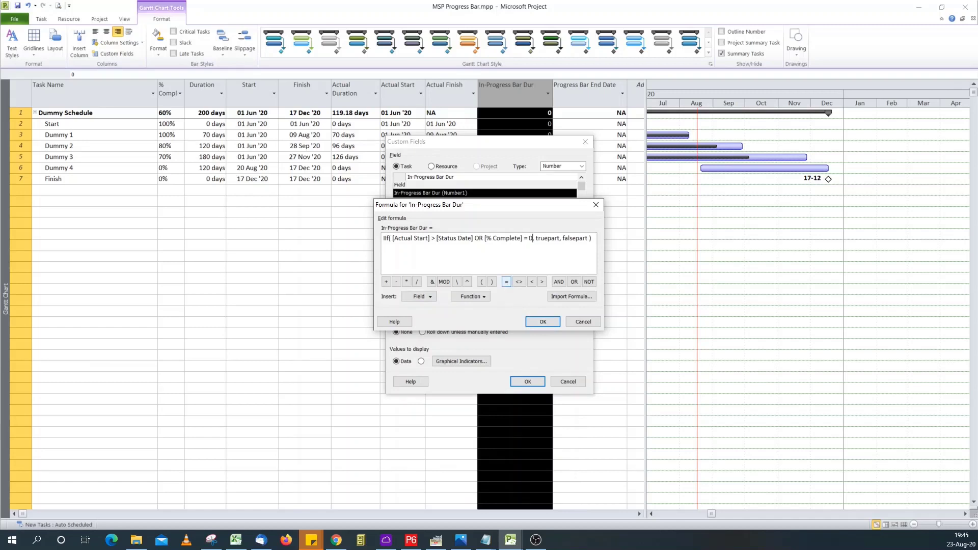
Set the IIf true part to 0 and replace the false part with the Microsoft Project function ProjDateDiff
left_click_drag(536, 238, 560, 240)
type("0")
left_click_drag(549, 238, 569, 235)
left_click(465, 295)
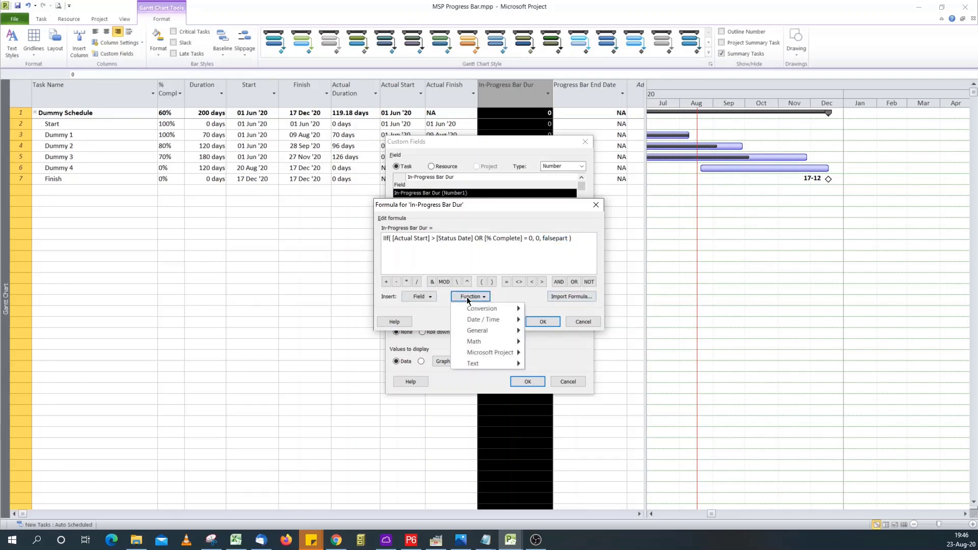
mouse_move(493, 319)
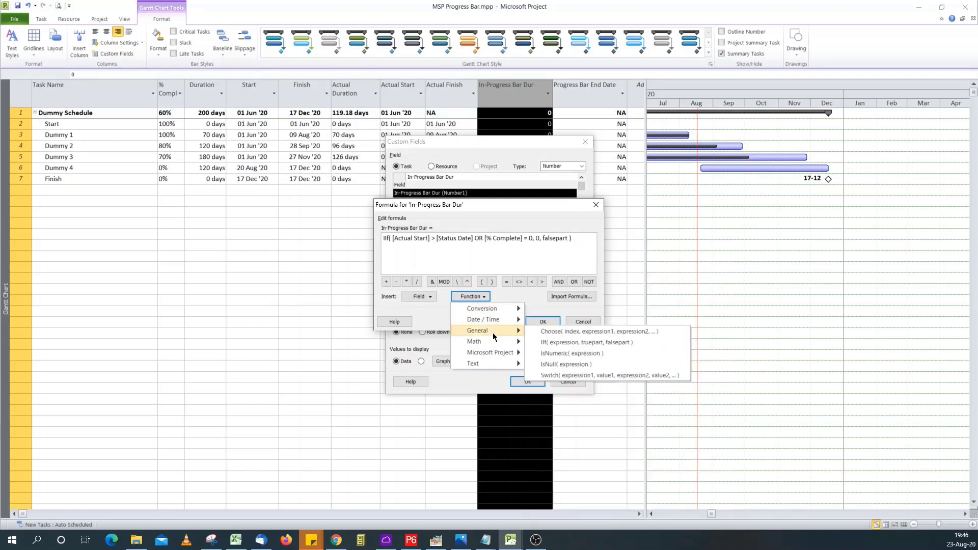
mouse_move(500, 353)
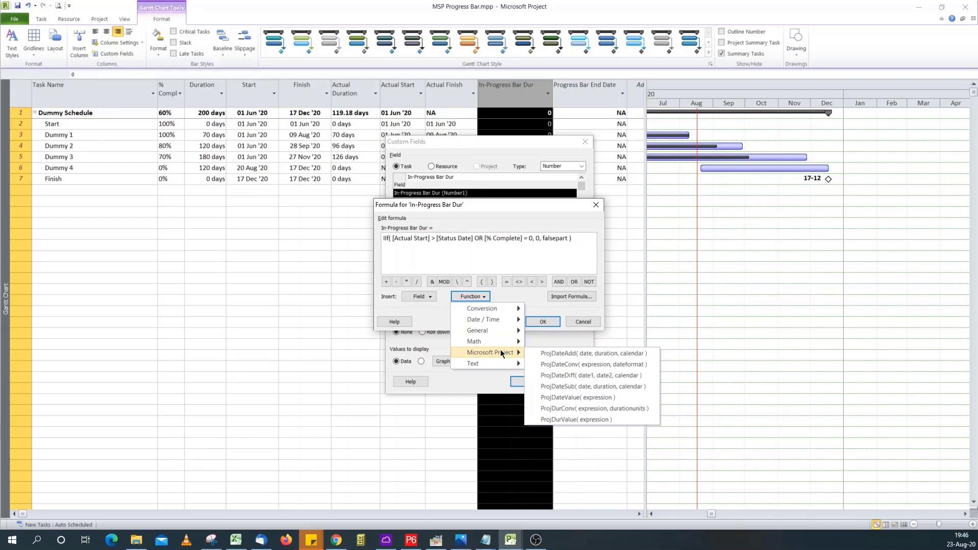
left_click(561, 377)
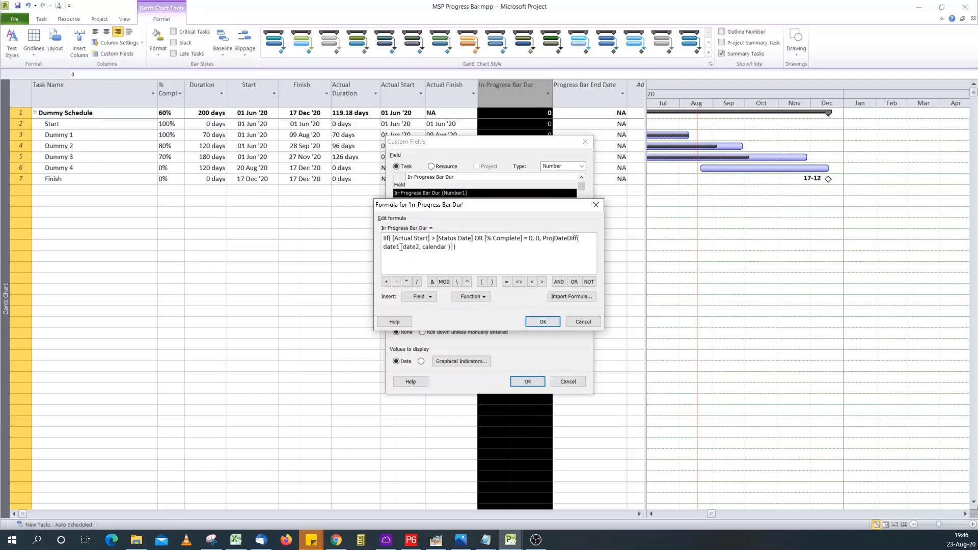
Set ProjDateDiff's date1 argument to [Actual Start] and its date2 argument to the project's [Status Date]
left_click_drag(401, 247, 385, 248)
left_click(426, 297)
mouse_move(437, 320)
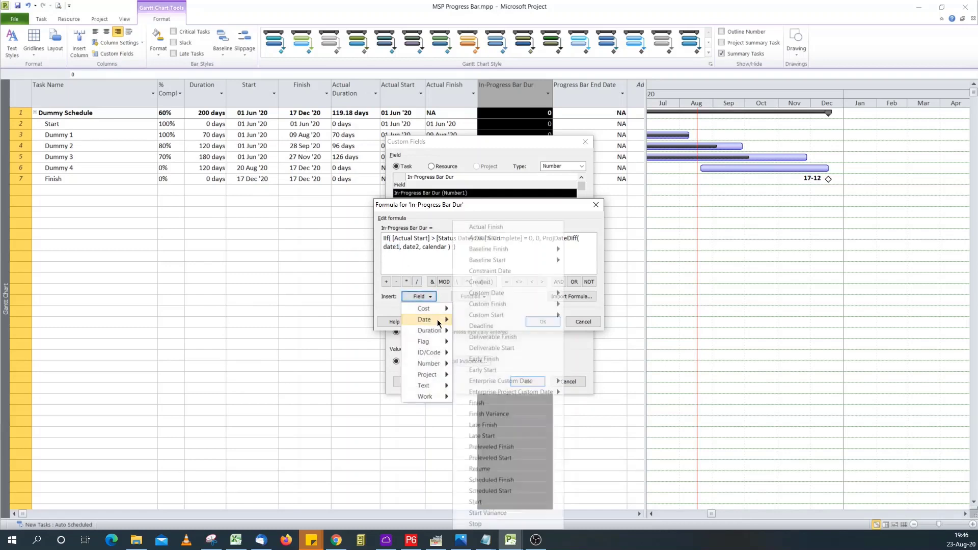
left_click(492, 239)
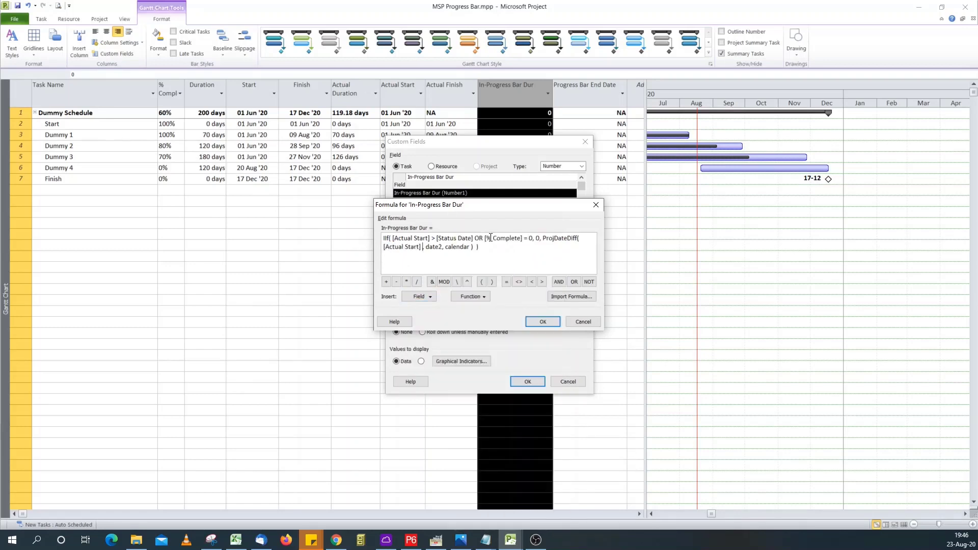
left_click_drag(426, 248, 442, 249)
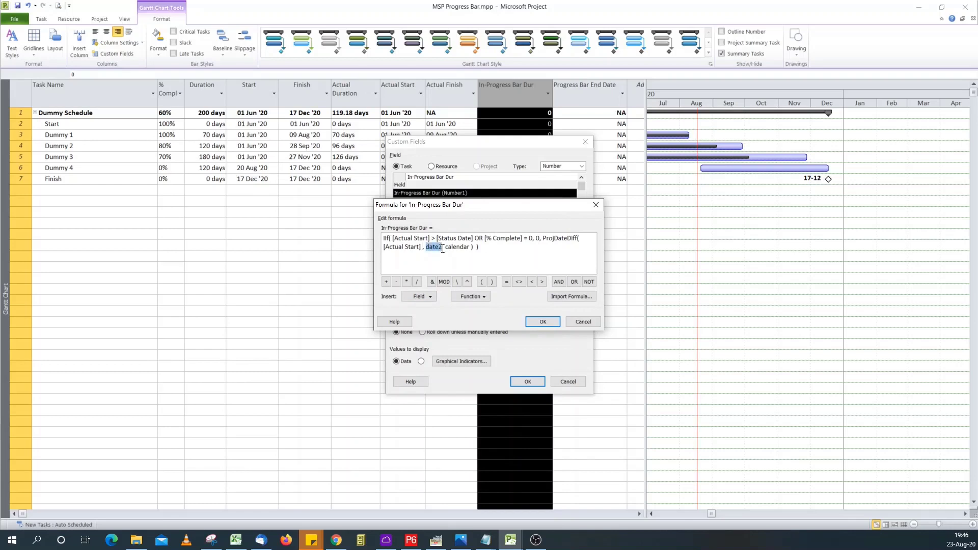
left_click(431, 297)
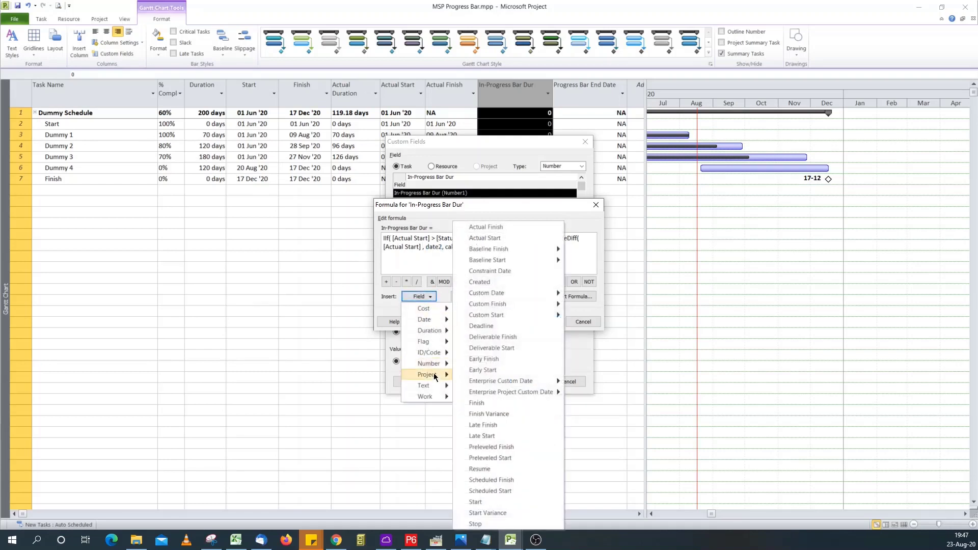
mouse_move(428, 374)
mouse_move(482, 376)
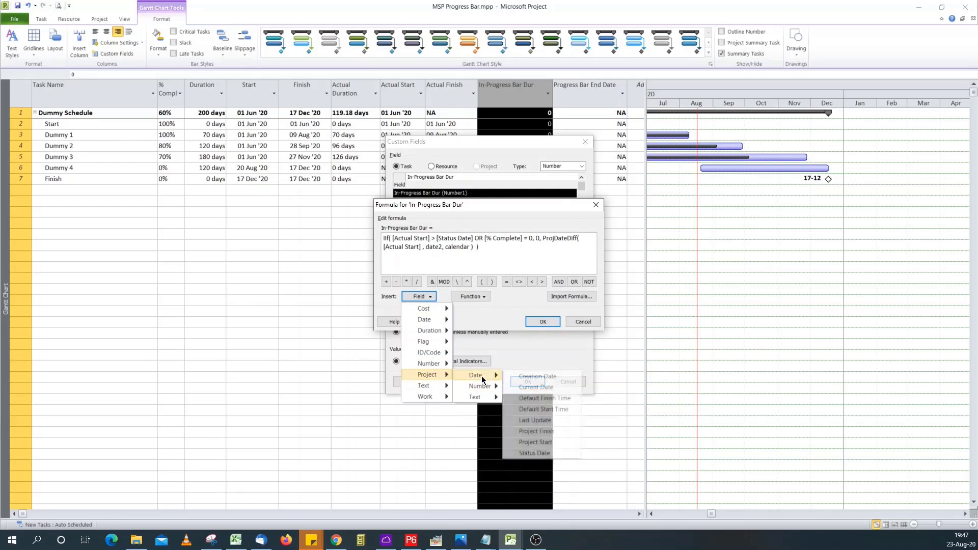
left_click(535, 453)
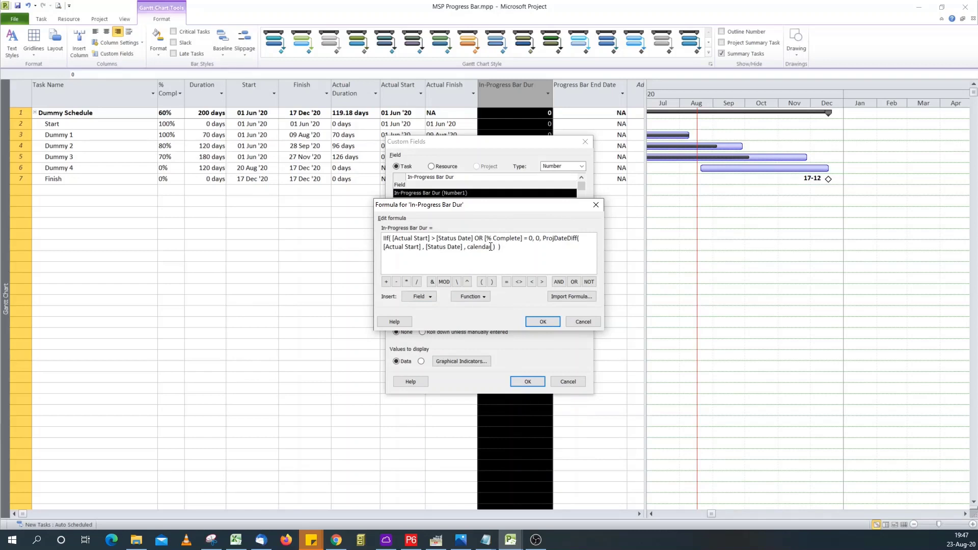
Remove the calendar argument from ProjDateDiff and apply the In-Progress Bar Dur formula, accepting replacement of the field's existing data
left_click_drag(492, 248, 487, 248)
left_click(493, 247)
left_click_drag(492, 247, 468, 250)
key("BackSpace")
key("BackSpace")
key("BackSpace")
key("BackSpace")
key("Delete")
type(")")
left_click(541, 323)
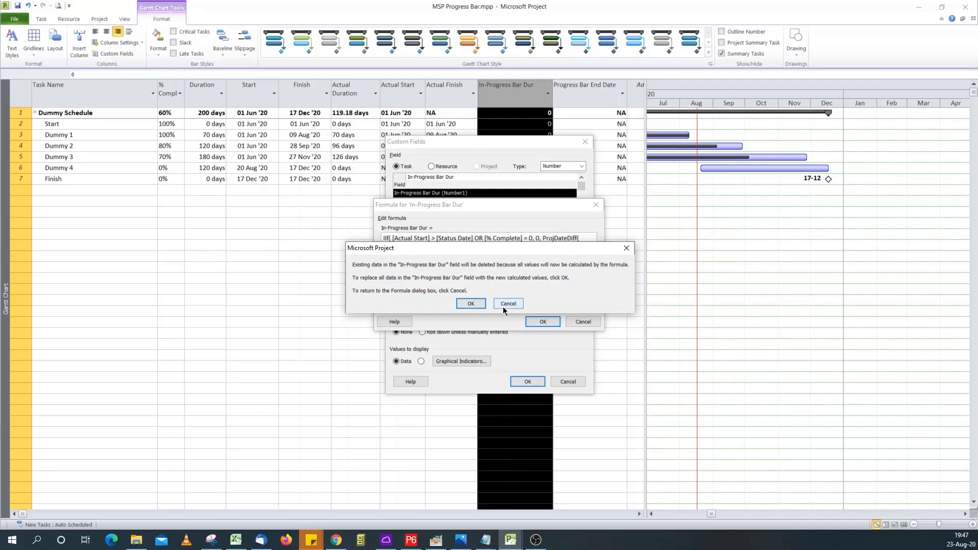
left_click(471, 304)
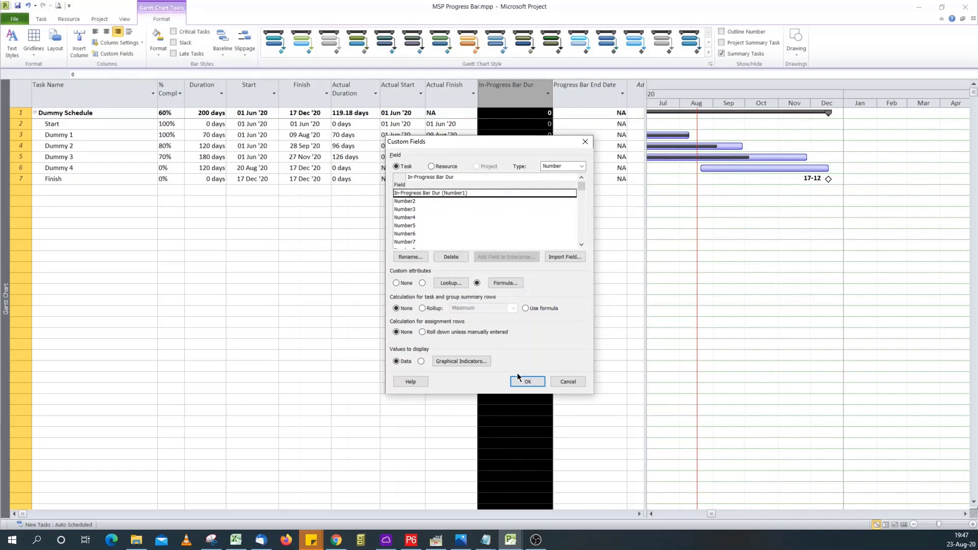
left_click(527, 382)
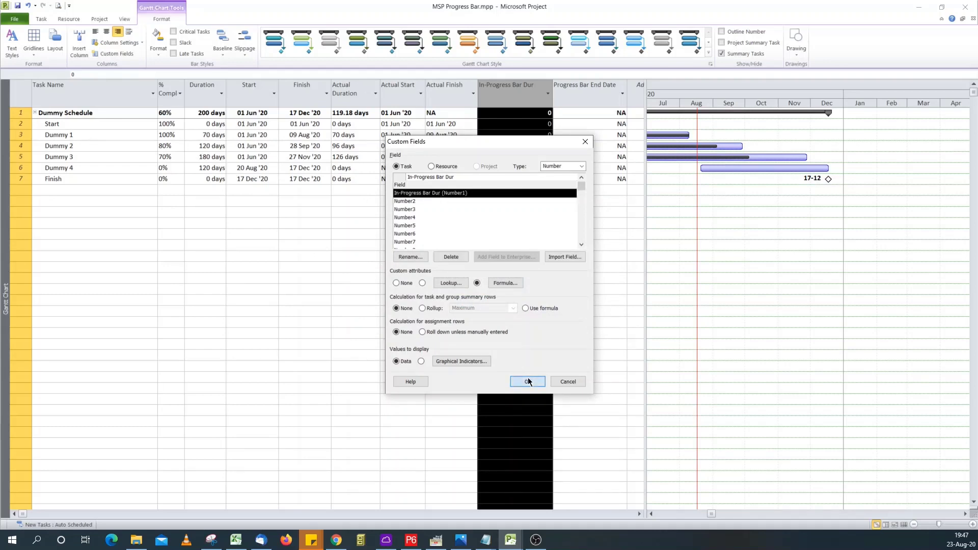
left_click(528, 381)
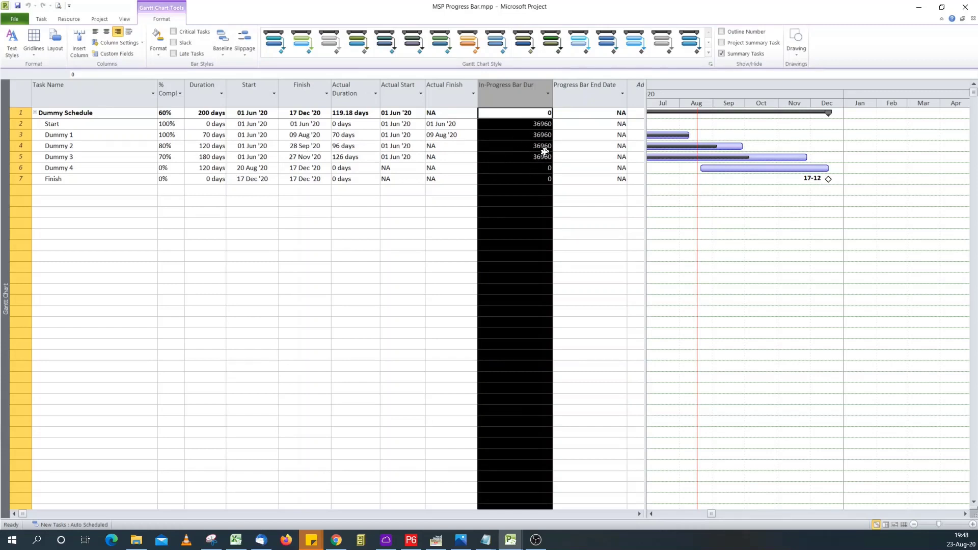
Examine the calculated In-Progress Bar Dur values against the Gantt bars, especially for Dummy 2, Dummy 3 and Dummy 4
left_click(652, 514)
left_click(651, 514)
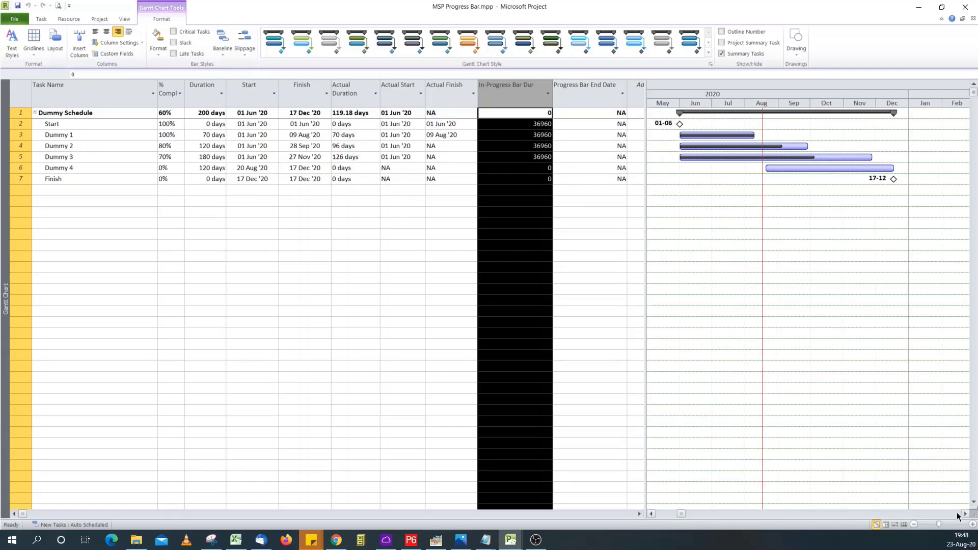
left_click(965, 514)
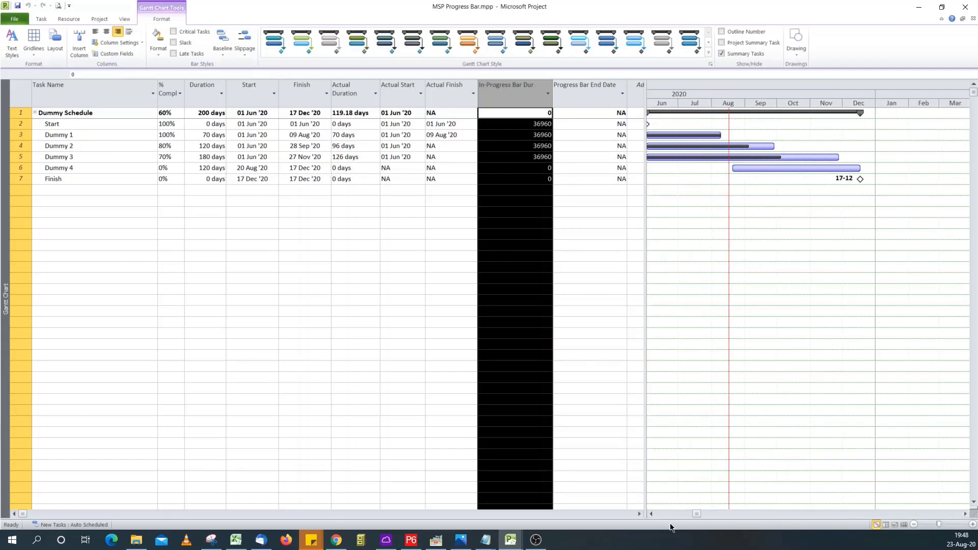
left_click(651, 514)
left_click_drag(643, 302, 640, 303)
left_click(536, 166)
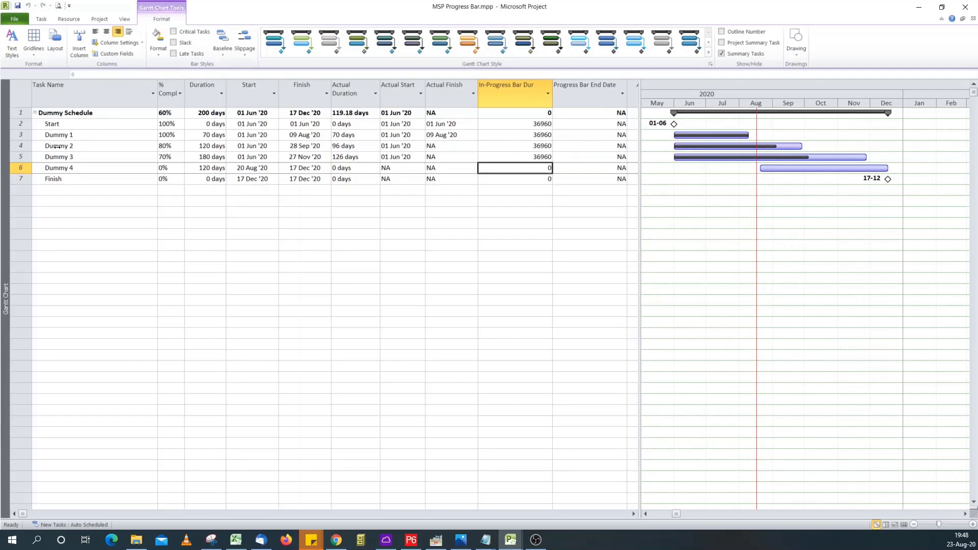
left_click_drag(11, 144, 11, 156)
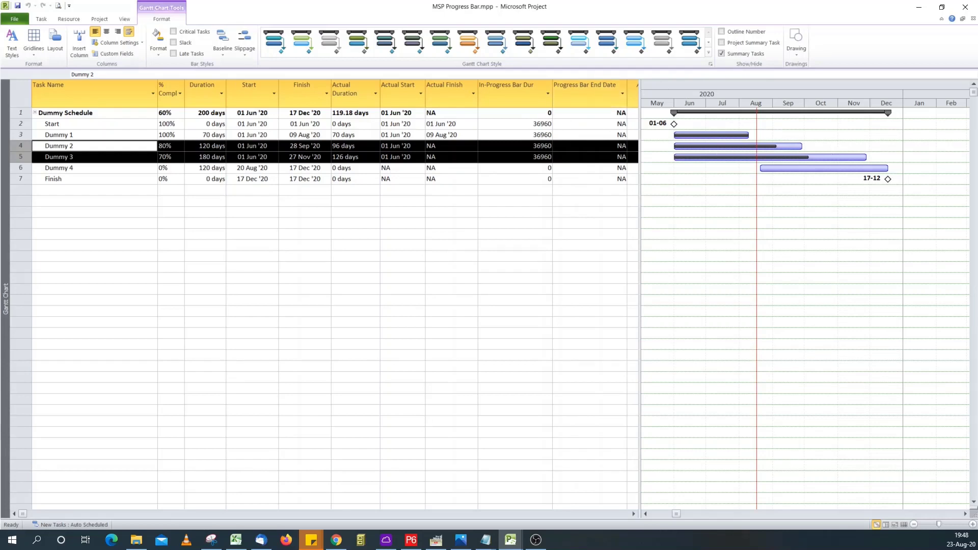
left_click(515, 190)
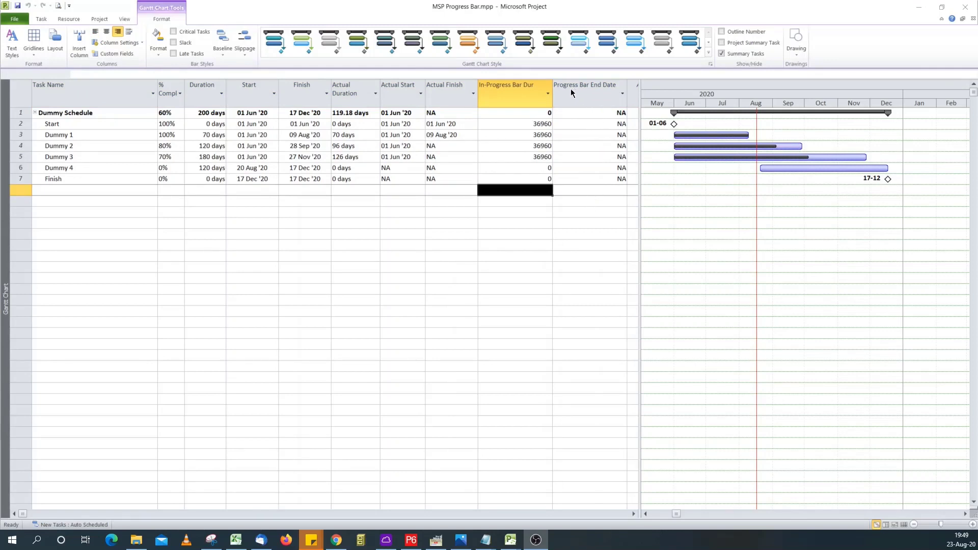
Start a formula for the custom field Progress Bar End Date and insert the general IIf function
left_click(606, 137)
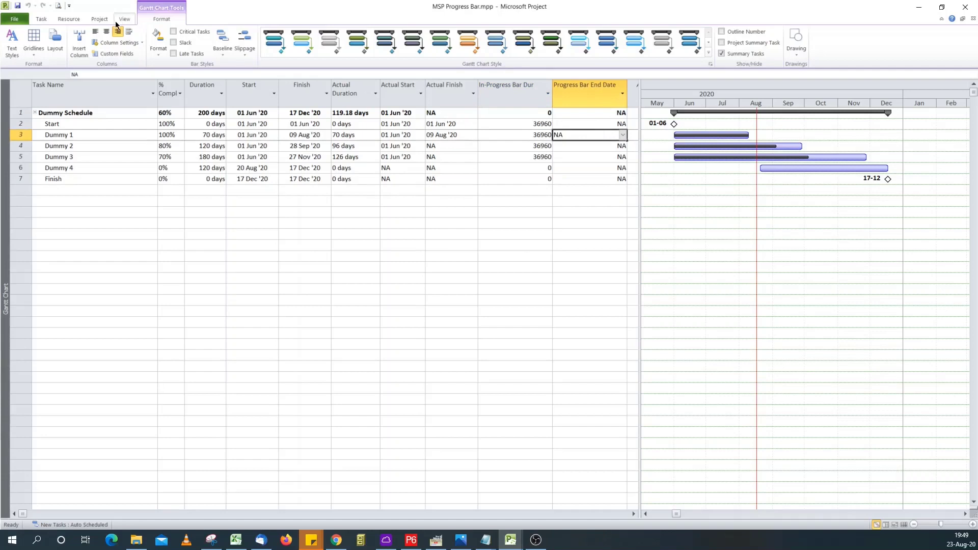
left_click(113, 53)
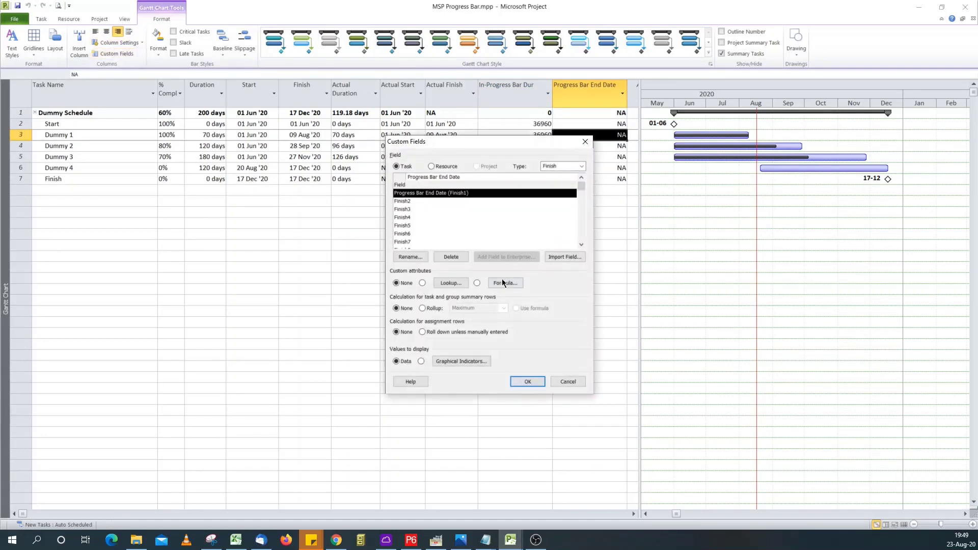
left_click(502, 285)
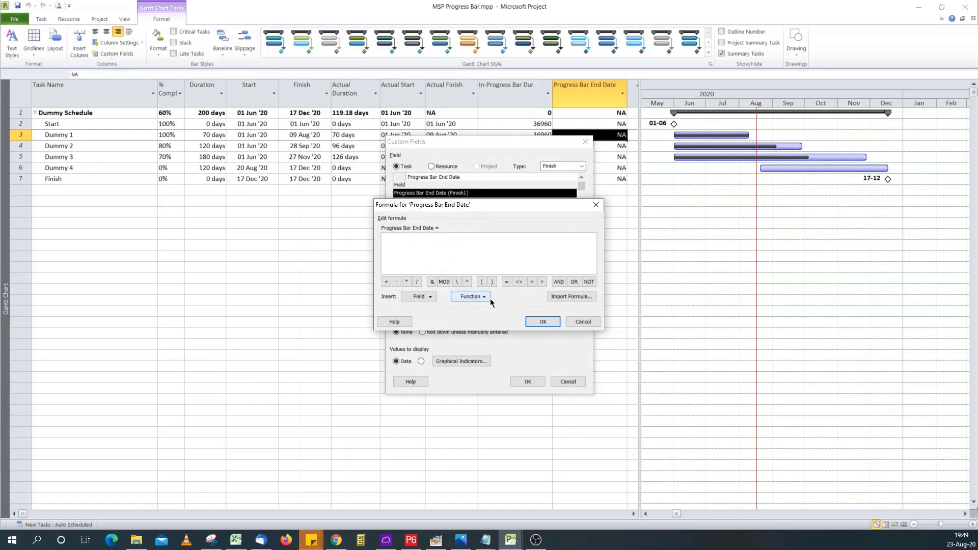
left_click(488, 299)
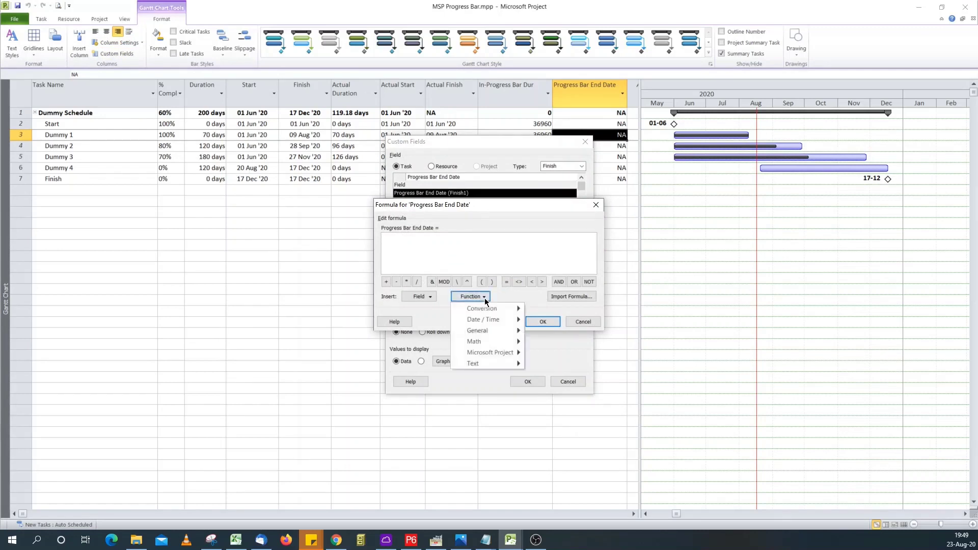
mouse_move(496, 331)
left_click(563, 342)
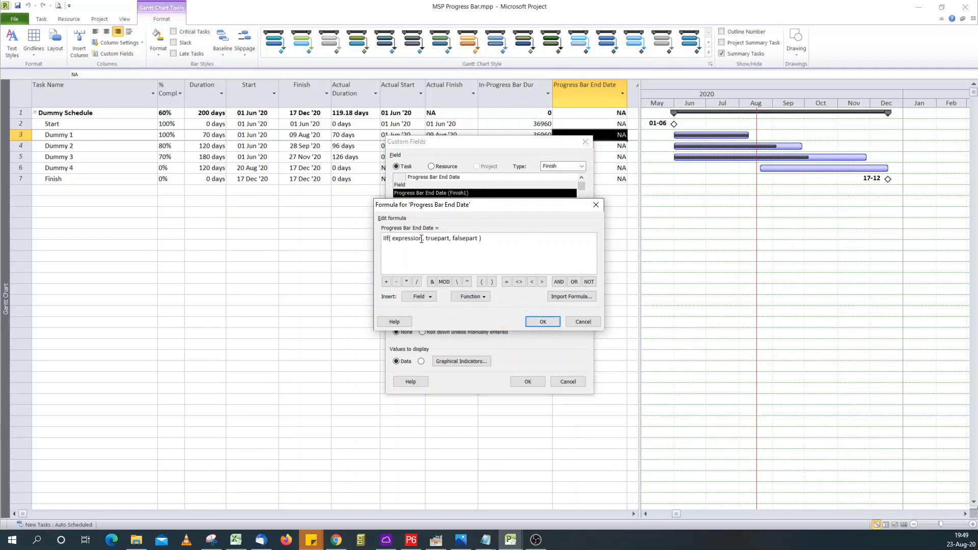
Replace the expression placeholder in the Progress Bar End Date formula with [Actual Start] > [Status Date]
left_click_drag(423, 239, 394, 250)
left_click(426, 297)
mouse_move(428, 319)
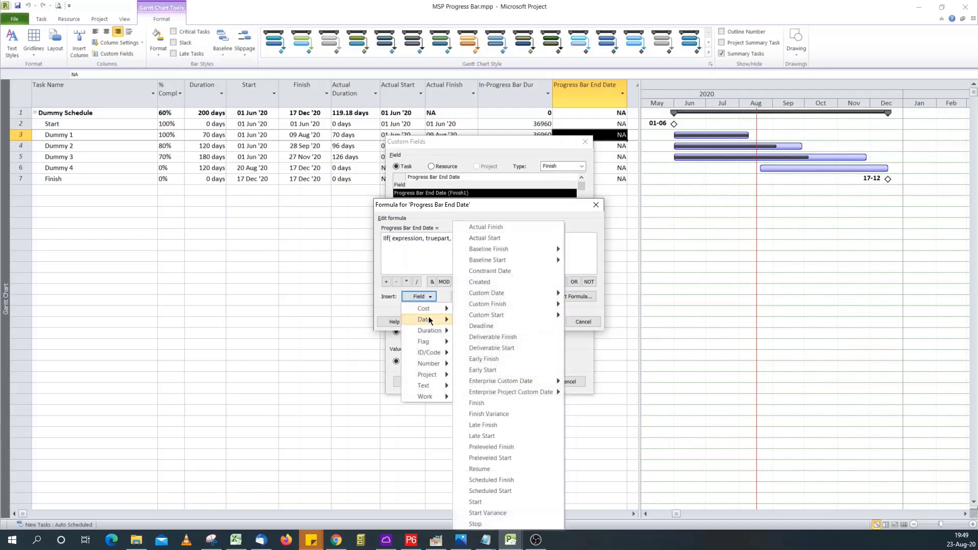
left_click(513, 239)
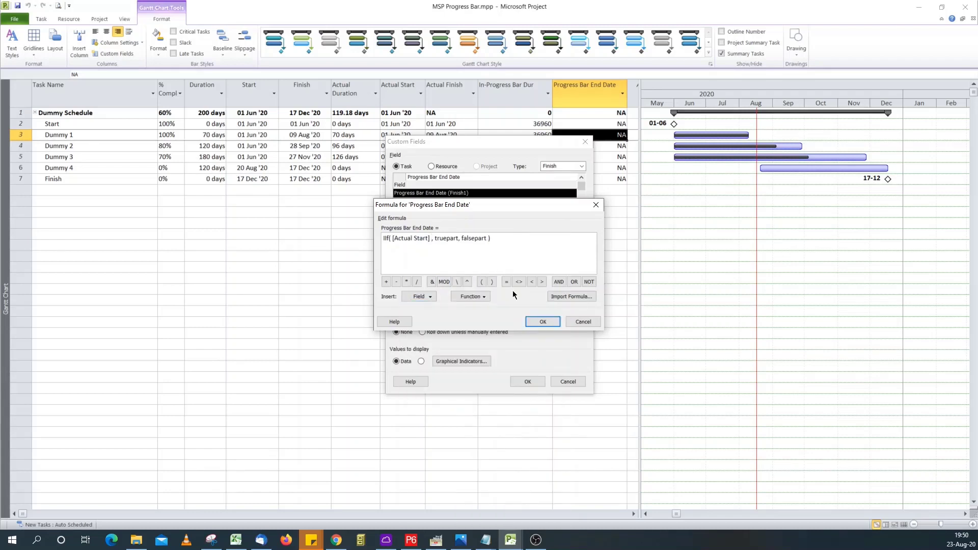
left_click(541, 282)
left_click(420, 297)
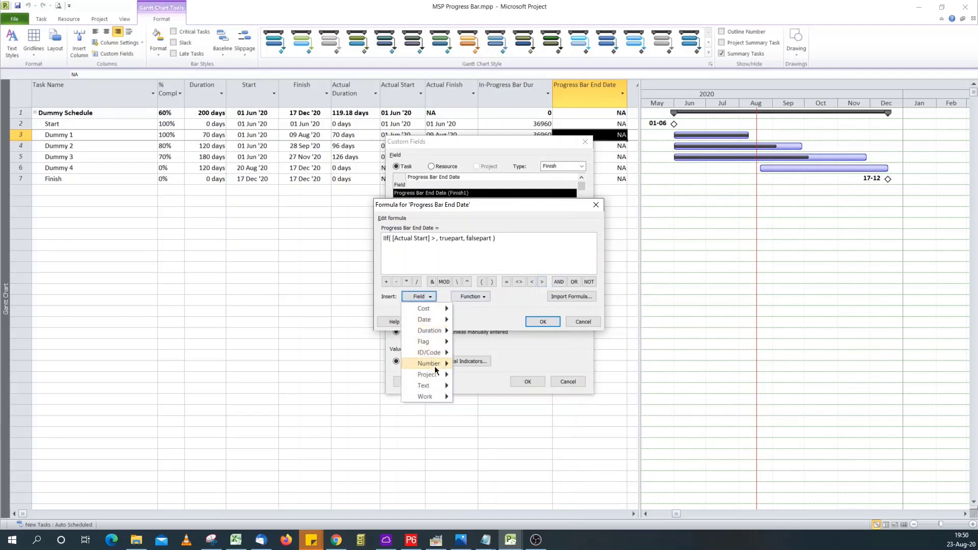
mouse_move(433, 374)
mouse_move(487, 378)
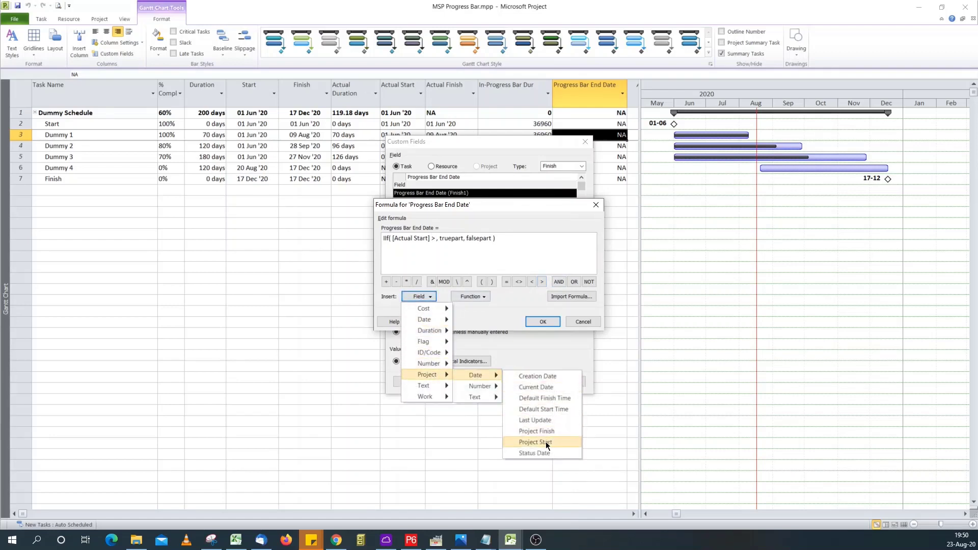
left_click(545, 451)
Add OR [% Complete] = 0 to the condition of the Progress Bar End Date formula
left_click(574, 282)
left_click(418, 297)
mouse_move(433, 362)
left_click(491, 365)
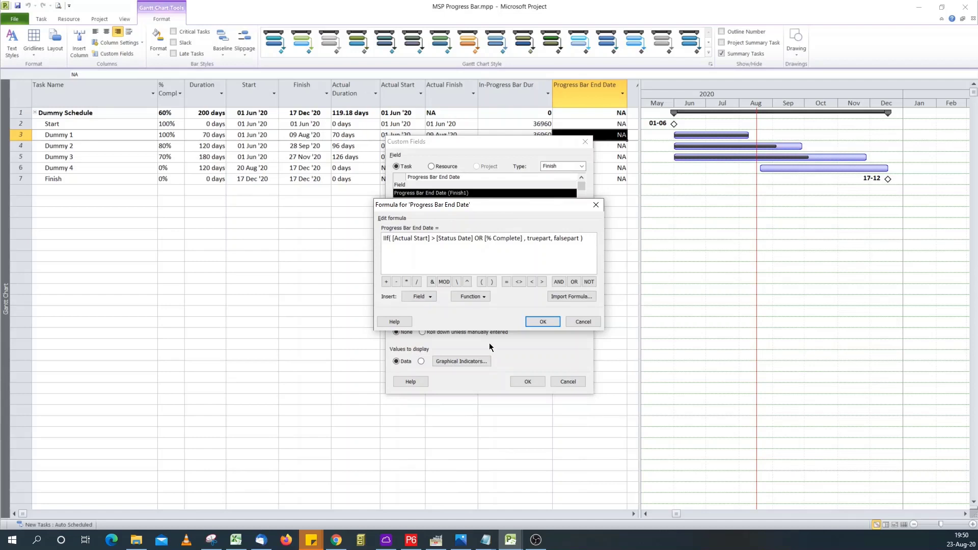
left_click(506, 281)
type("0")
Set the true part to "NA" and replace the false part with a nested IIf function
left_click_drag(536, 238, 560, 240)
type("\"NA\"")
left_click_drag(553, 239, 580, 237)
left_click(483, 298)
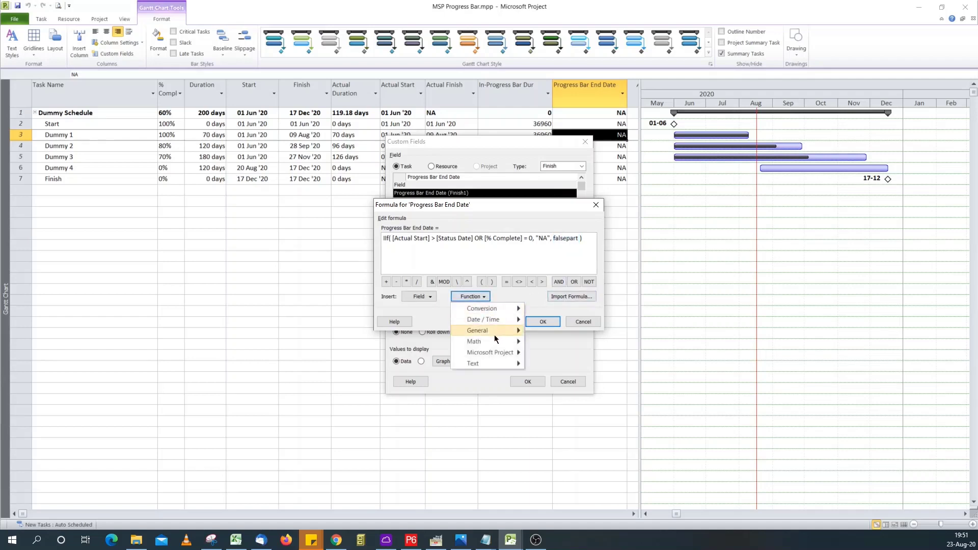
mouse_move(498, 334)
left_click(556, 342)
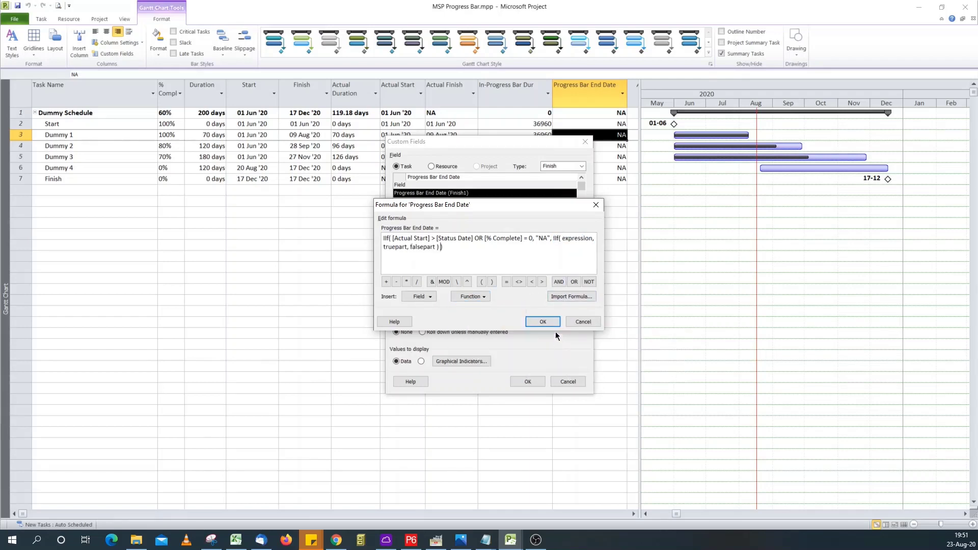
Replace the expression placeholder of the nested IIf function with [% Complete] = 100
left_click_drag(574, 240, 591, 242)
left_click(429, 300)
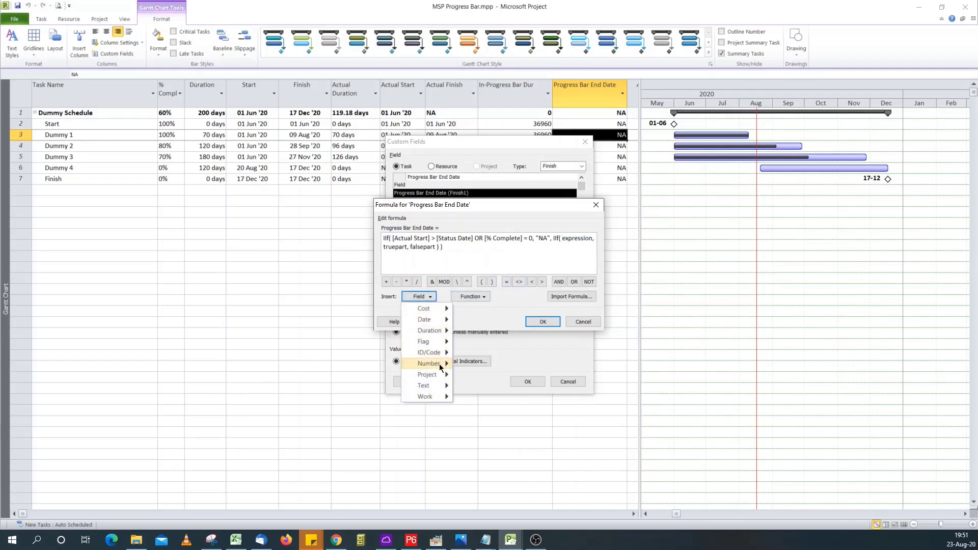
mouse_move(439, 363)
left_click(483, 363)
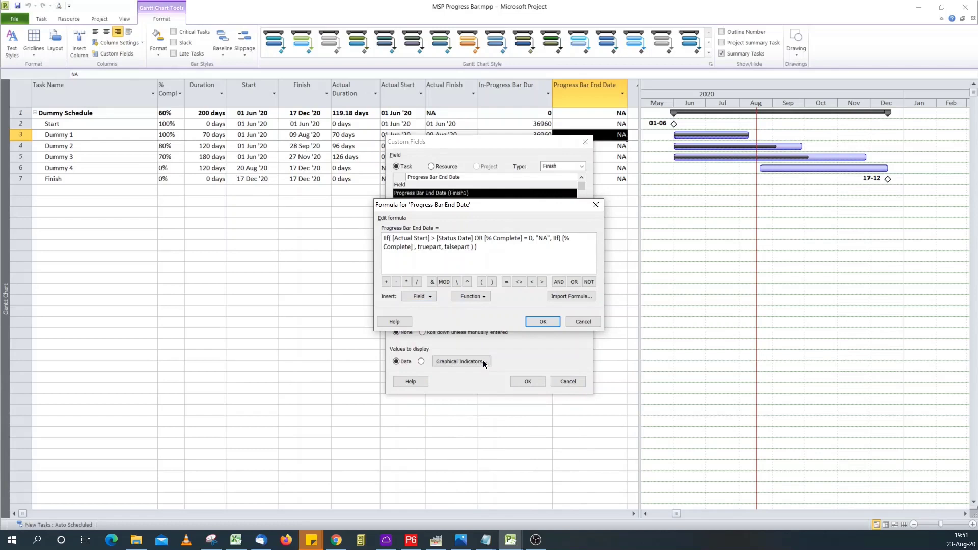
left_click(507, 281)
type("100")
Add OR [Actual Finish] <= [Status Date] to the condition of the nested IIf function
left_click(574, 282)
key("Delete")
key("Delete")
left_click(575, 282)
left_click(424, 296)
mouse_move(431, 321)
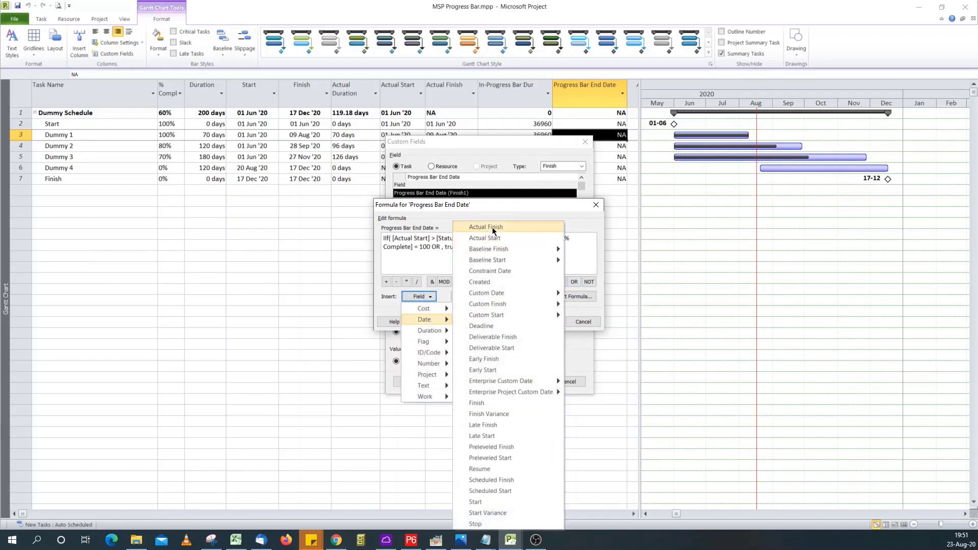
left_click(493, 229)
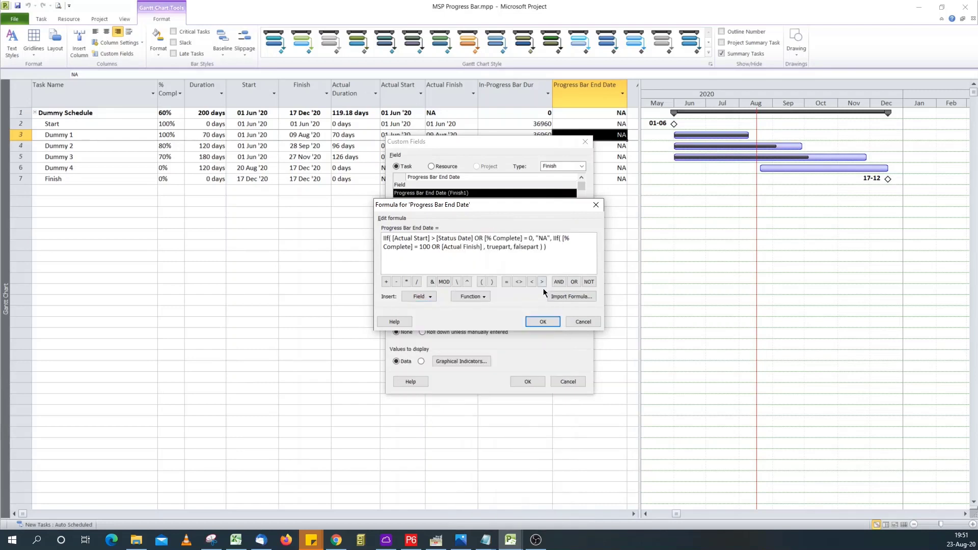
left_click(532, 281)
left_click(508, 283)
left_click(425, 297)
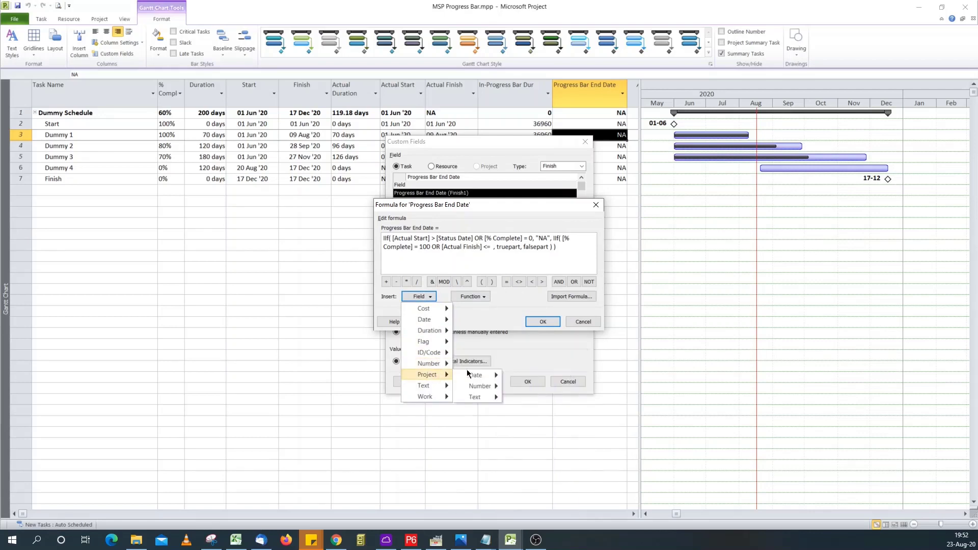
mouse_move(479, 374)
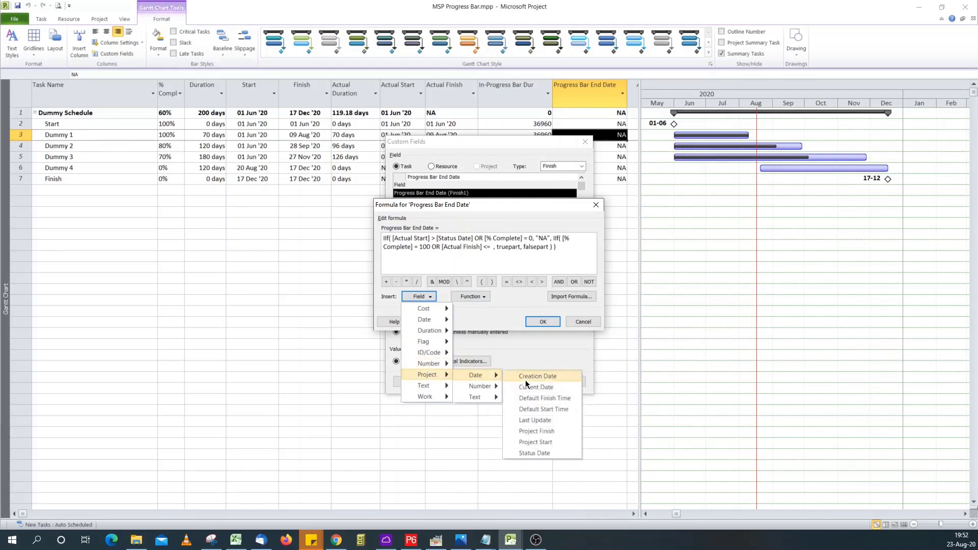
left_click(545, 453)
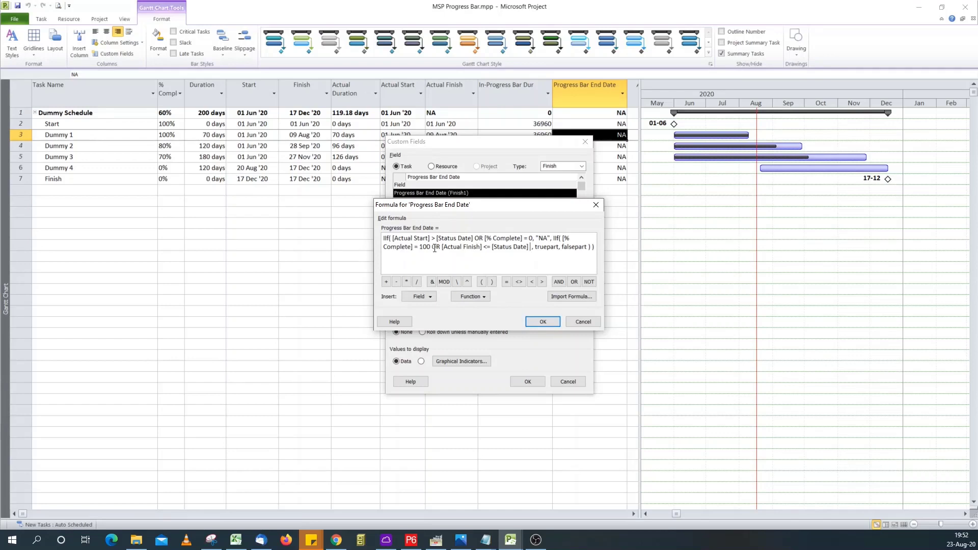
Change the logical operator in the nested IIf condition to AND and make sure its date comparison reads <=
left_click_drag(431, 247, 438, 246)
left_click(558, 282)
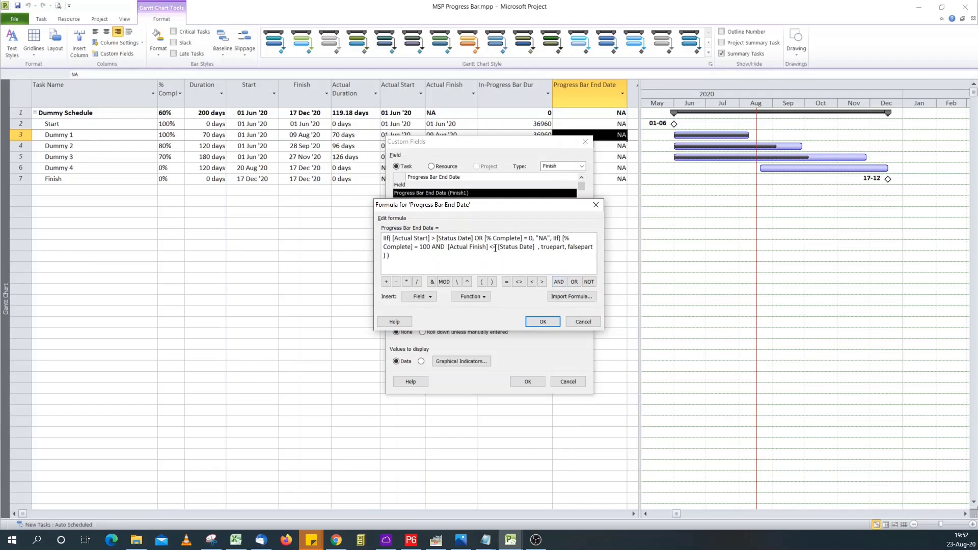
left_click(496, 248)
type("=")
Replace the true part of the nested IIf function with [Actual Finish]
left_click_drag(541, 247, 567, 250)
left_click(421, 299)
mouse_move(431, 320)
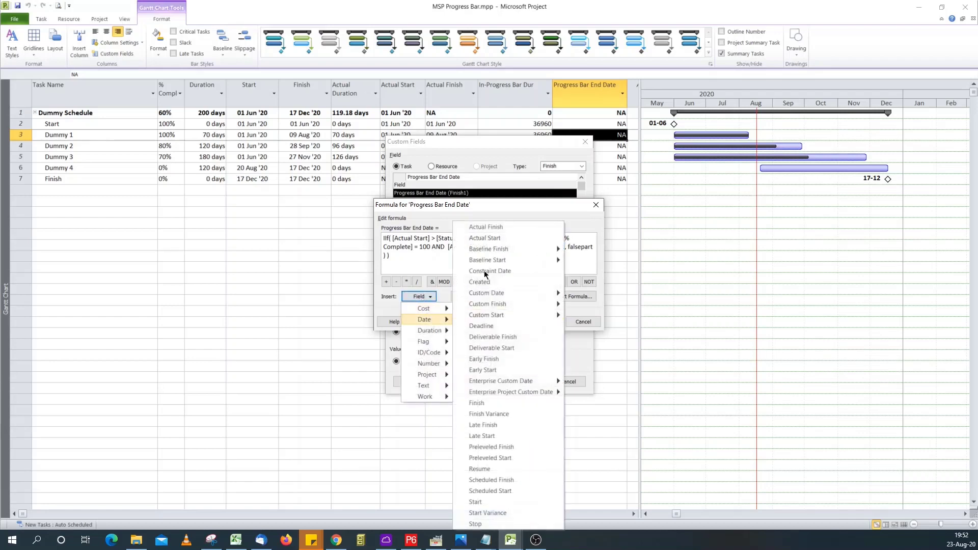
left_click(491, 228)
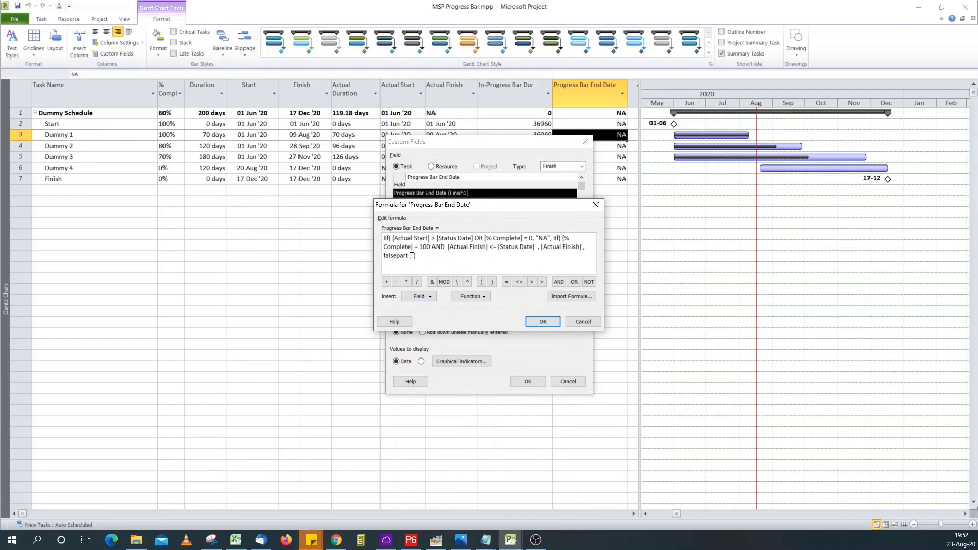
Replace the false part of the nested IIf function with the Microsoft Project function ProjDateAdd
left_click_drag(409, 255, 383, 259)
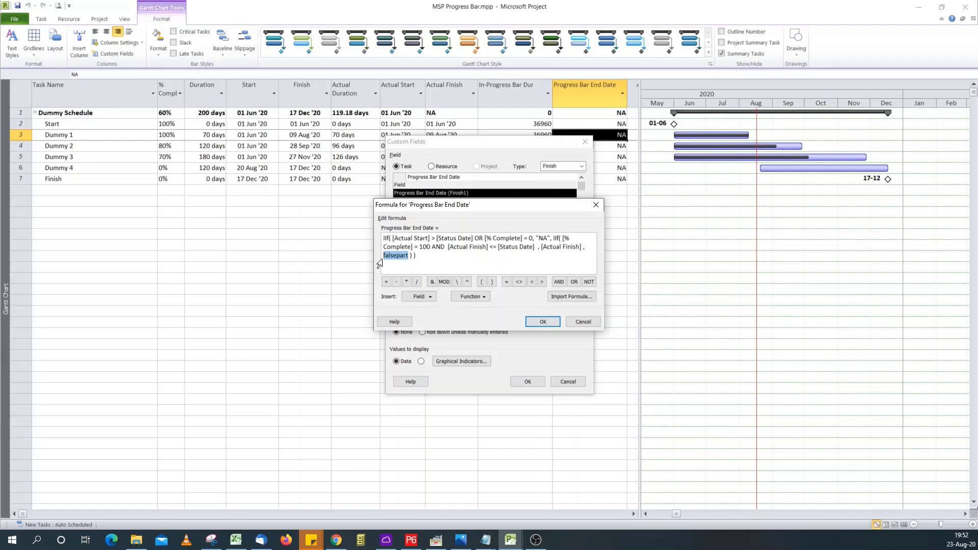
left_click(485, 297)
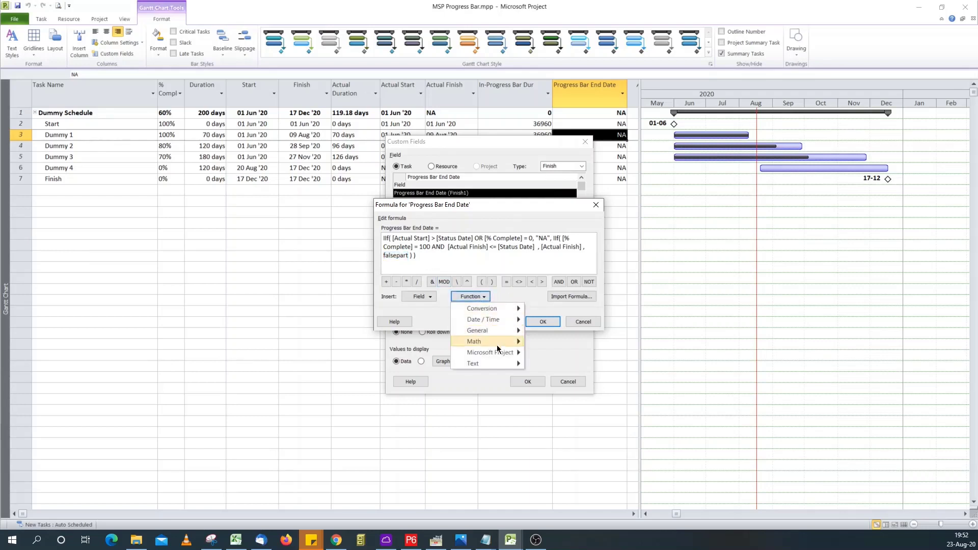
mouse_move(499, 353)
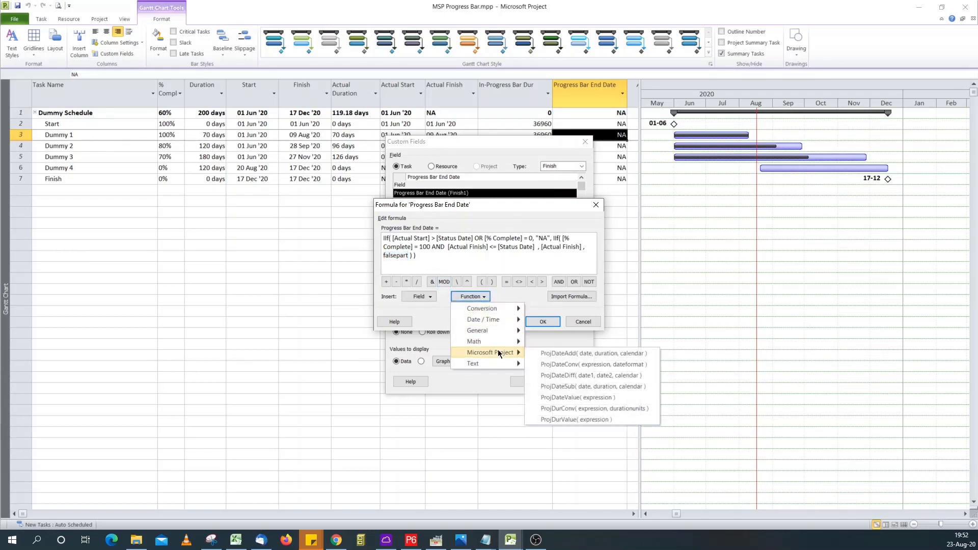
left_click(562, 358)
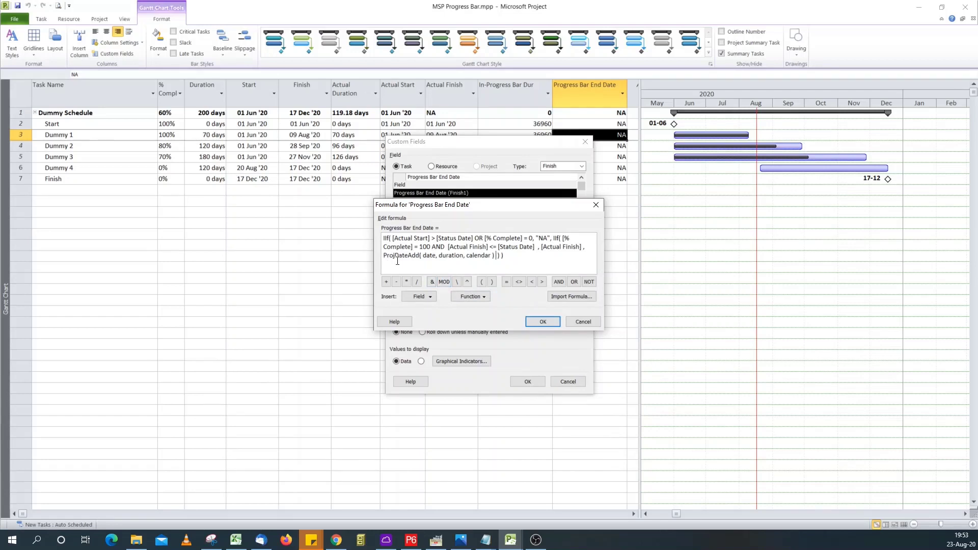
Set the ProjDateAdd date argument to [Actual Start] and its duration argument to the custom number field [In-Progress Bar Dur]
left_click_drag(422, 256, 436, 257)
left_click(425, 299)
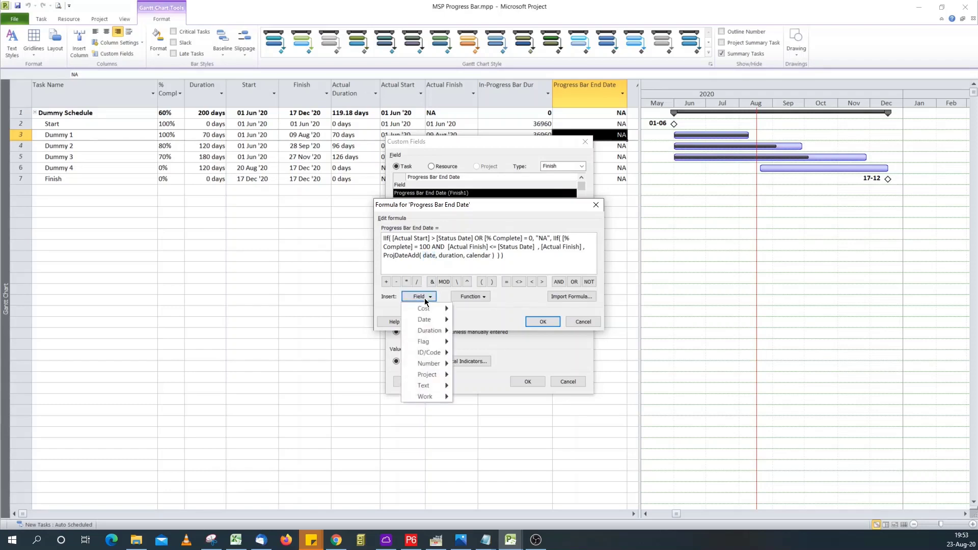
mouse_move(431, 321)
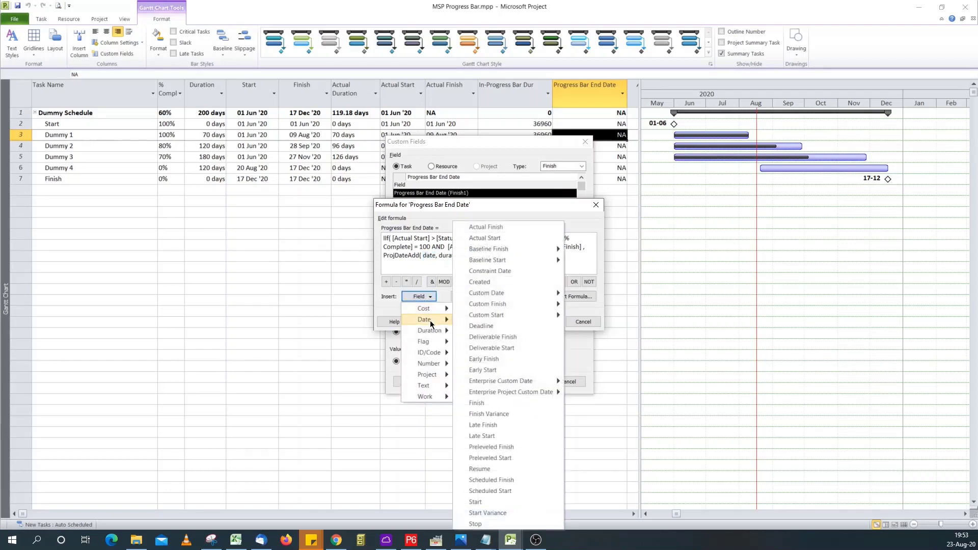
left_click(505, 240)
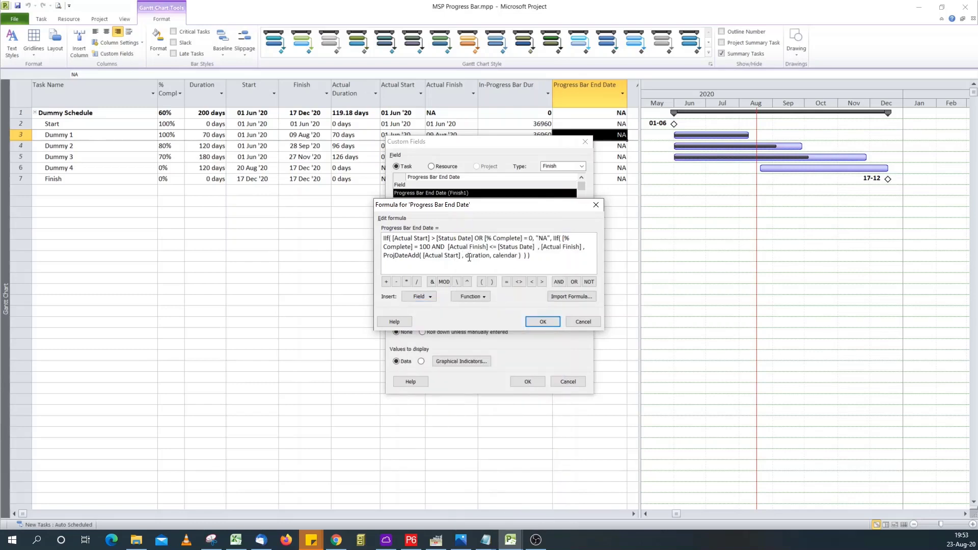
left_click_drag(466, 256, 490, 255)
left_click(429, 297)
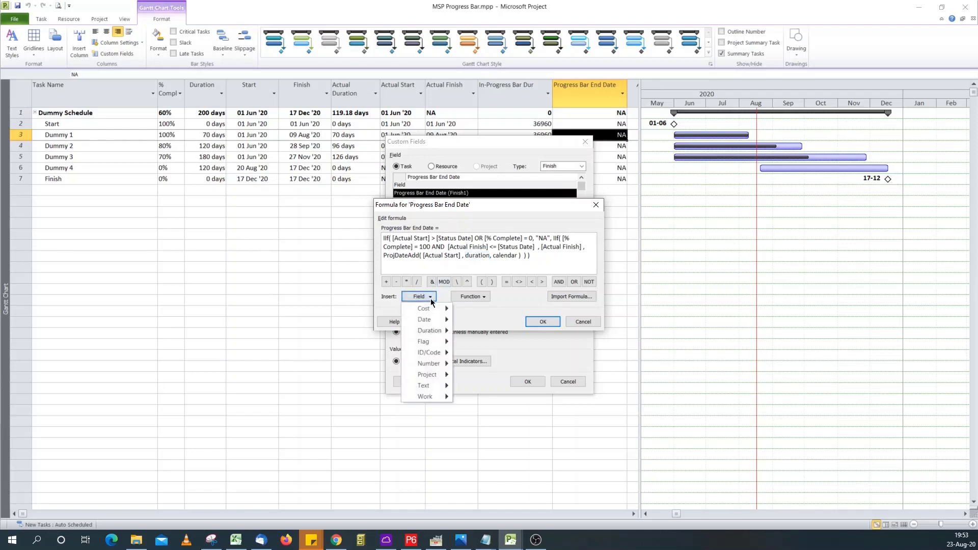
mouse_move(436, 364)
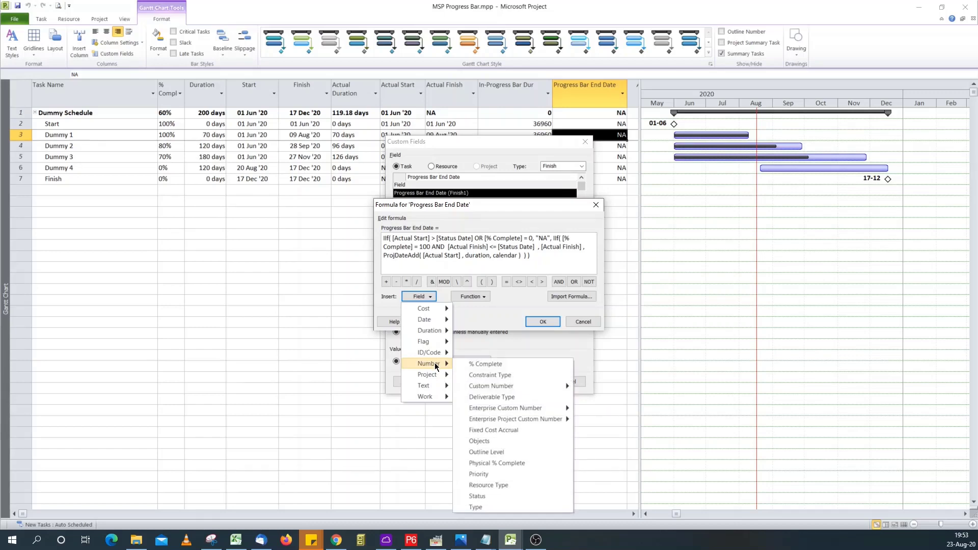
mouse_move(525, 387)
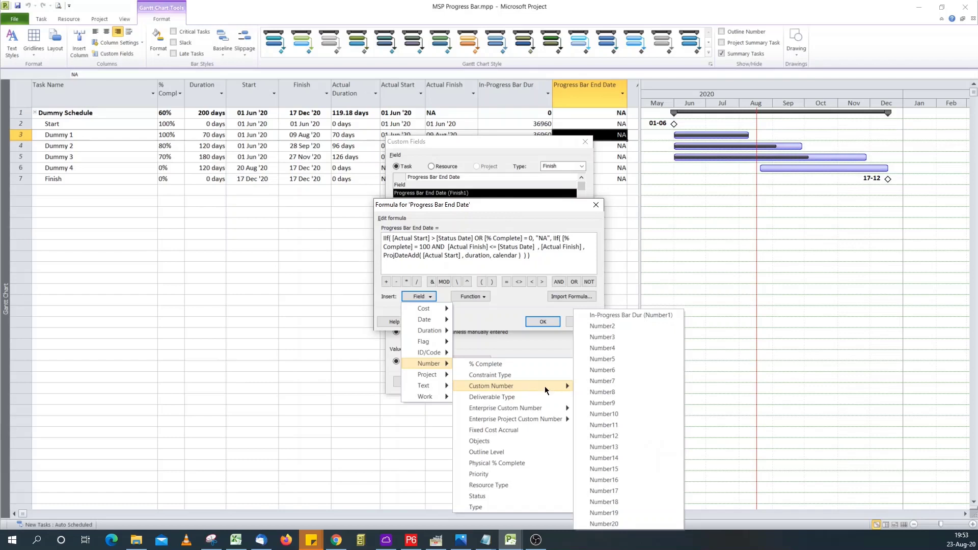
left_click(622, 315)
Remove the calendar argument from ProjDateAdd and apply the Progress Bar End Date formula, replacing the field's existing data
left_click_drag(556, 255, 529, 256)
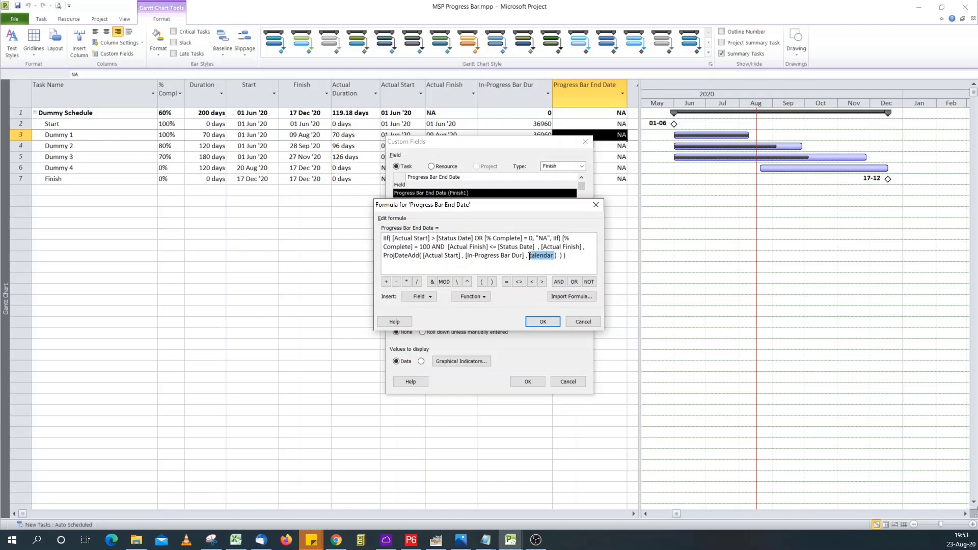
key("BackSpace")
key("BackSpace")
key("BackSpace")
key("BackSpace")
left_click(541, 323)
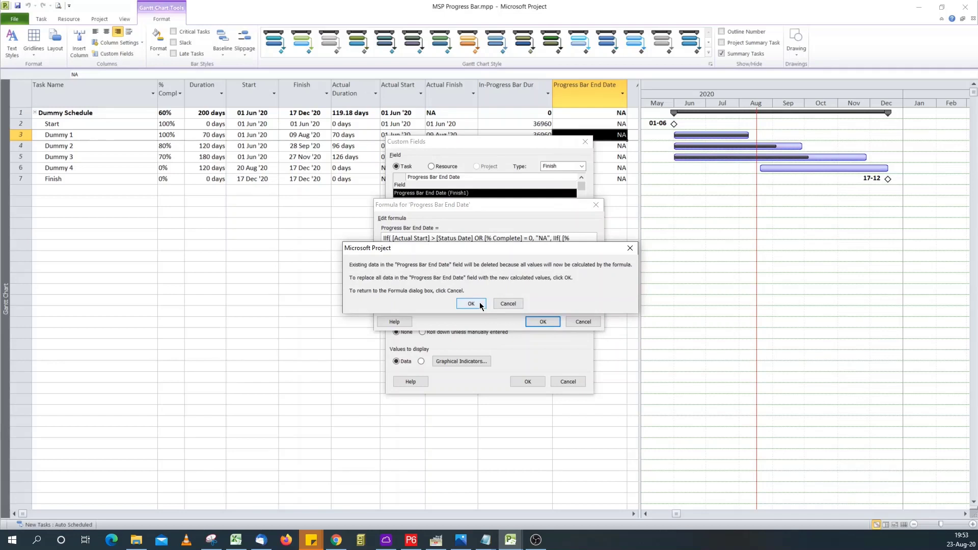
left_click(480, 305)
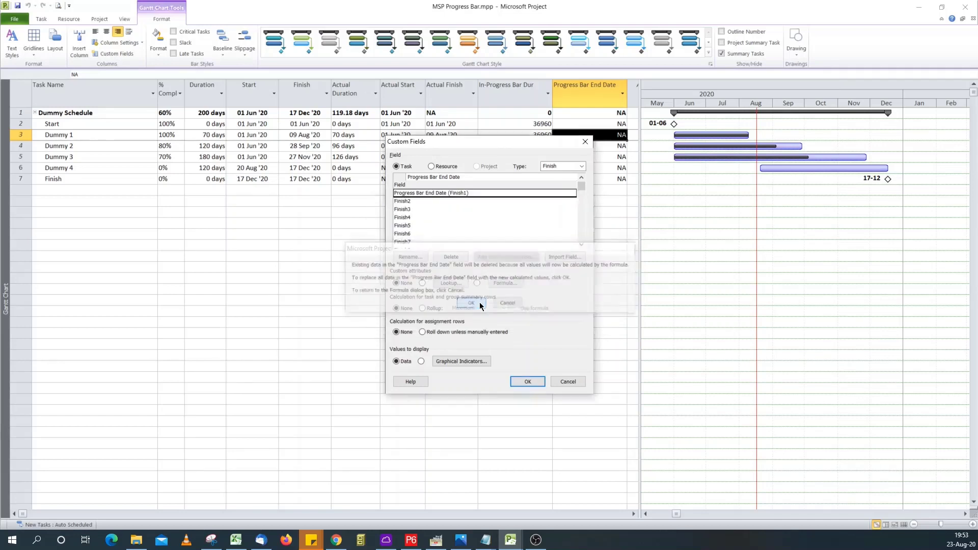
left_click(528, 382)
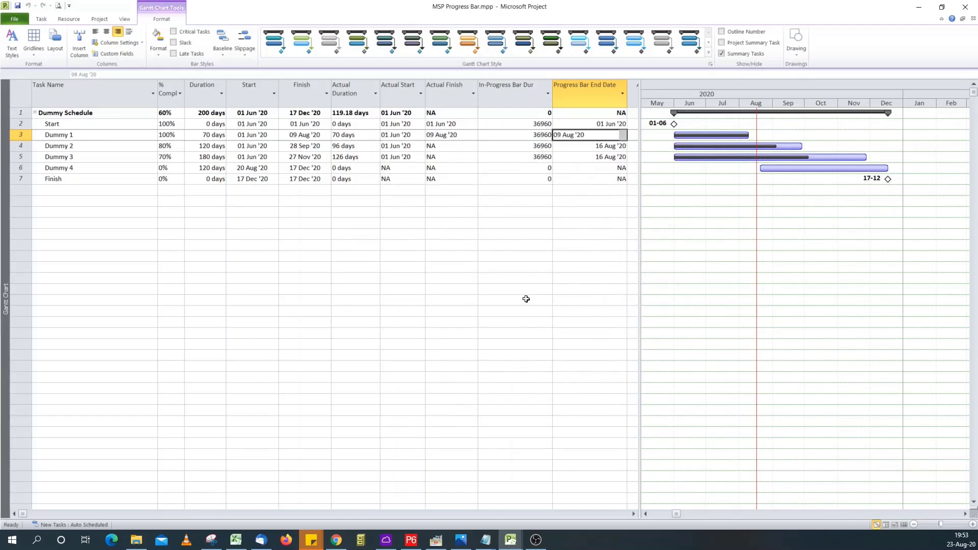
Narrow the In-Progress Bar Dur and Progress Bar End Date columns and shrink the table to give the Gantt chart more room
left_click(570, 226)
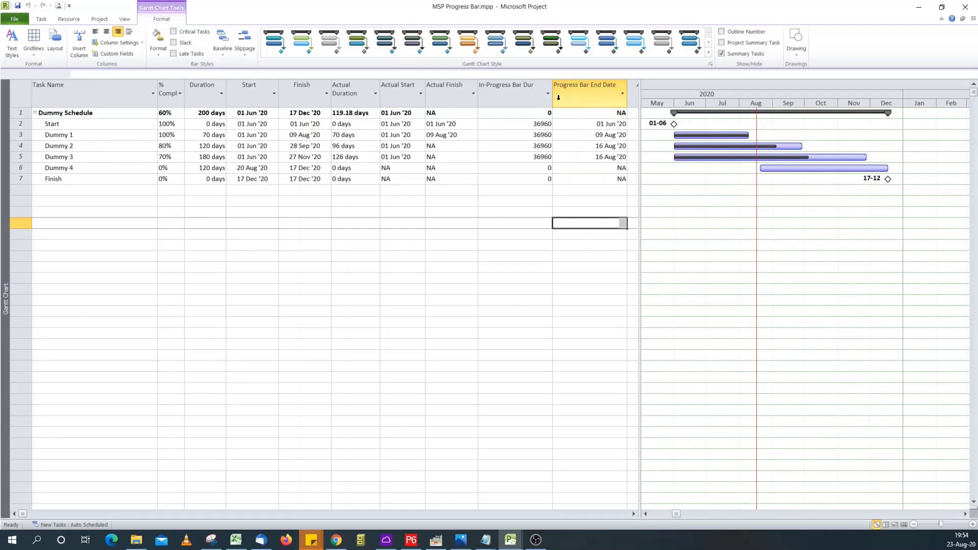
left_click_drag(552, 98, 527, 102)
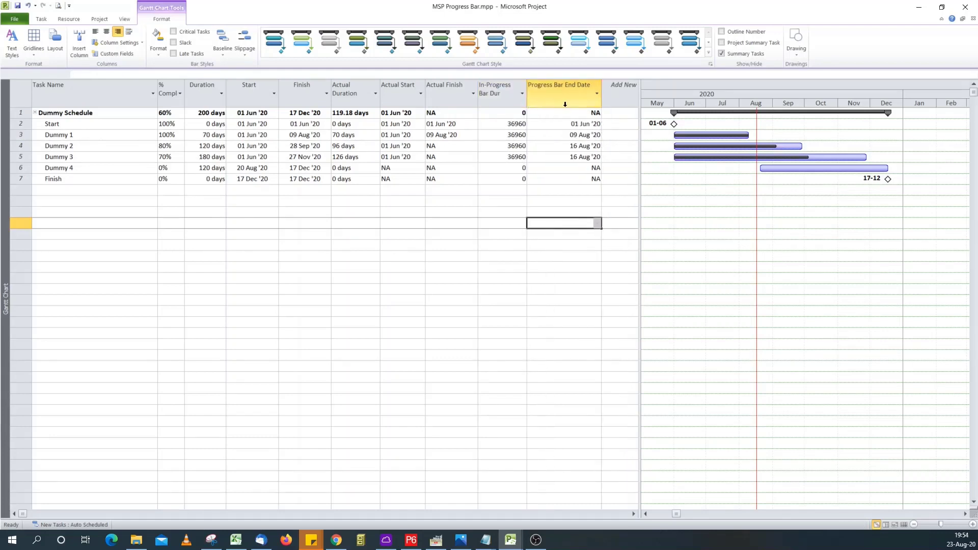
left_click_drag(602, 103, 554, 103)
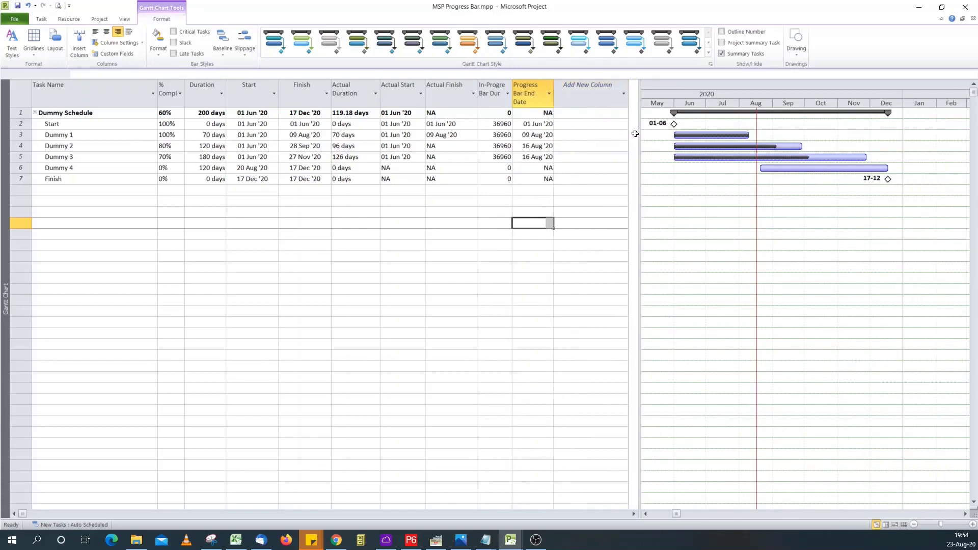
left_click_drag(591, 143, 566, 153)
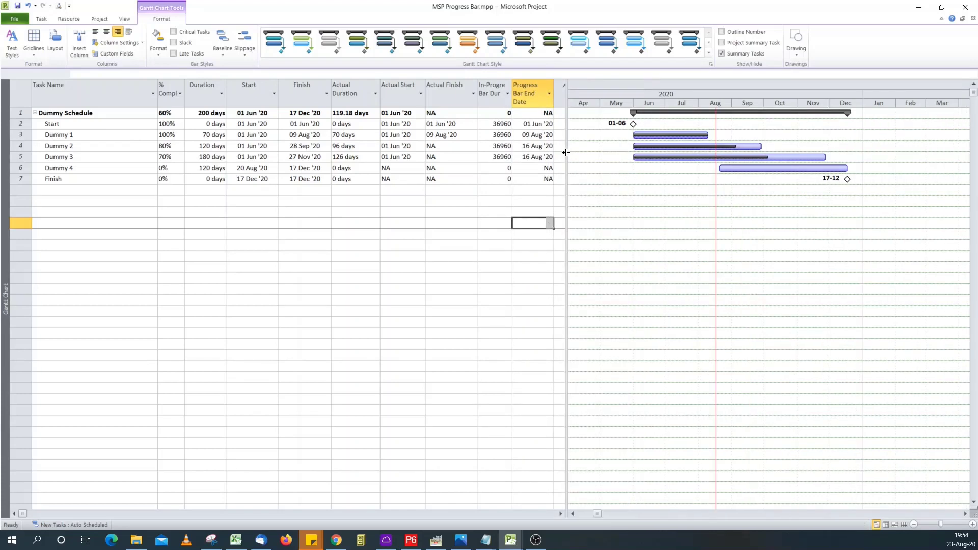
Check the status date in the project information, leaving the settings as they are
left_click(99, 19)
left_click(48, 43)
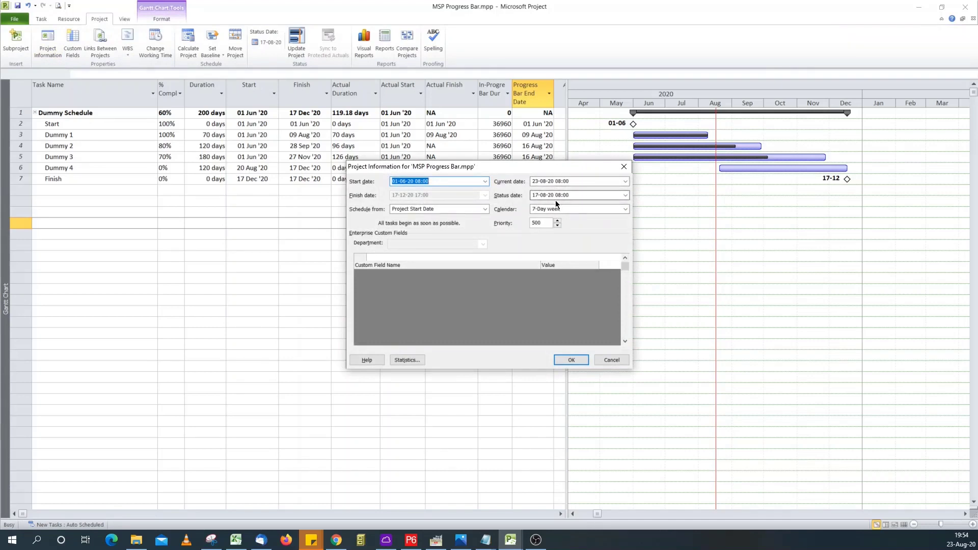
left_click(609, 360)
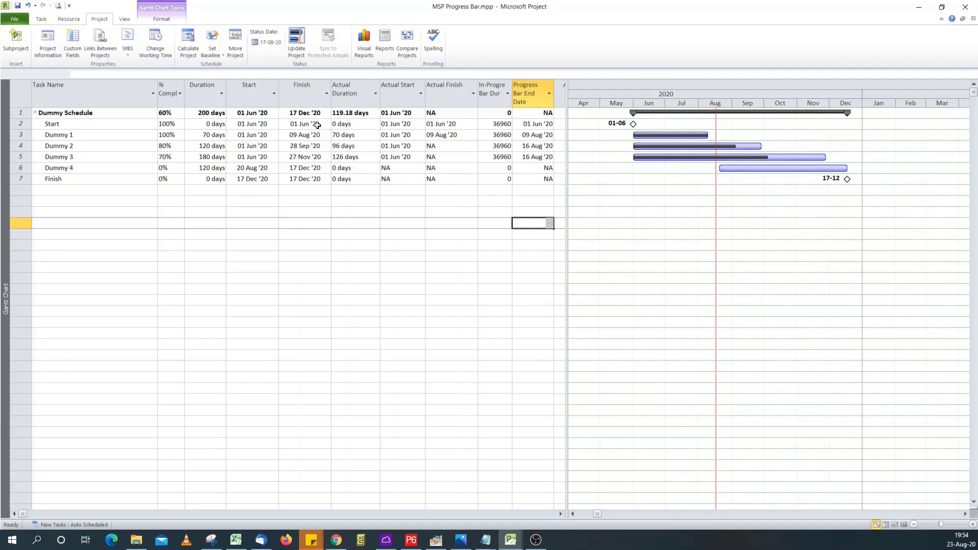
In the bar styles, set the Progress bar to run from Actual Start to Finish1 (Progress Bar End Date)
left_click(161, 20)
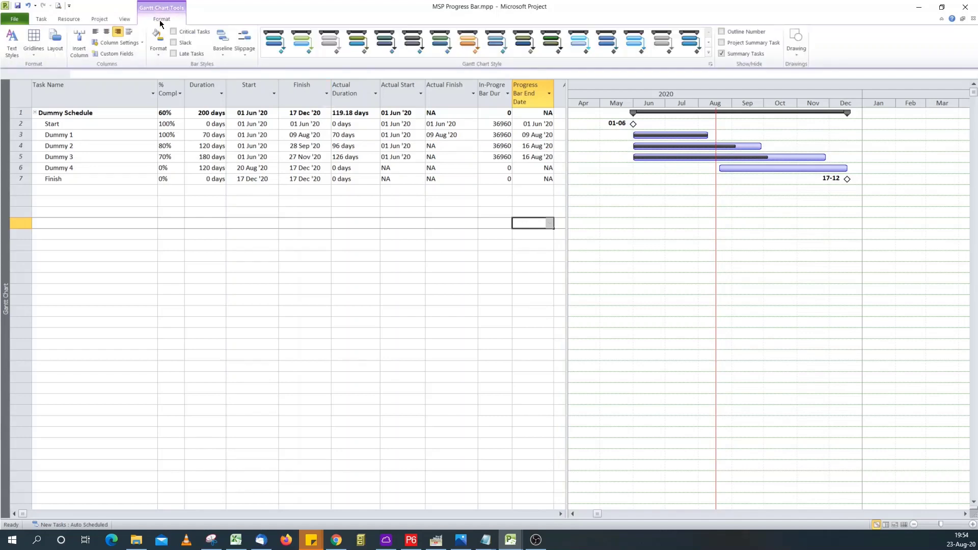
left_click(161, 53)
left_click(174, 76)
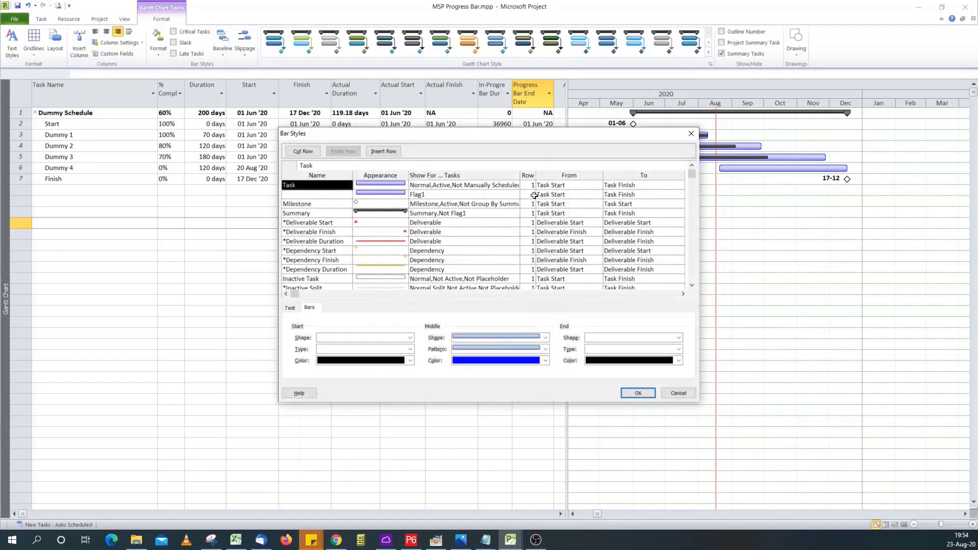
left_click(692, 285)
left_click(692, 285)
left_click(692, 285)
left_click(692, 285)
left_click(692, 285)
left_click(692, 285)
left_click(692, 285)
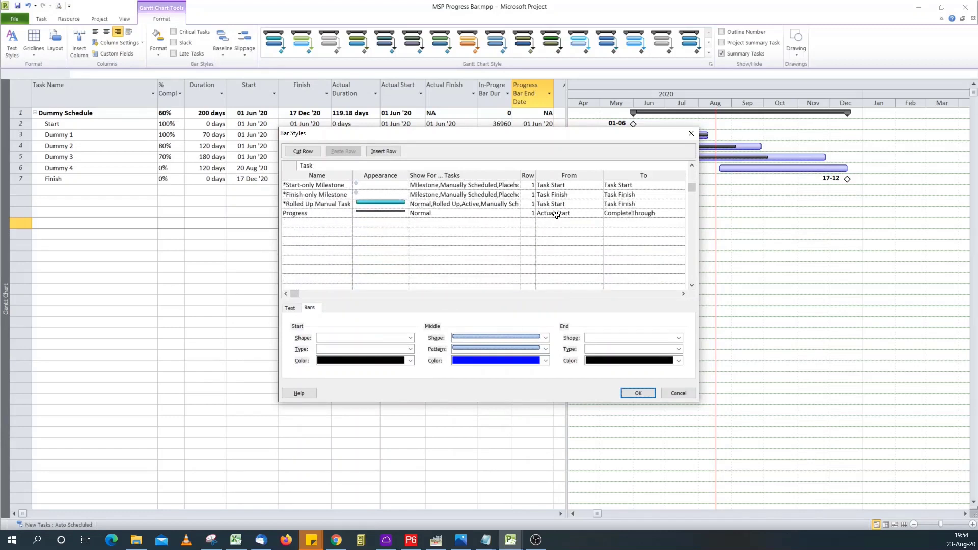
left_click(639, 213)
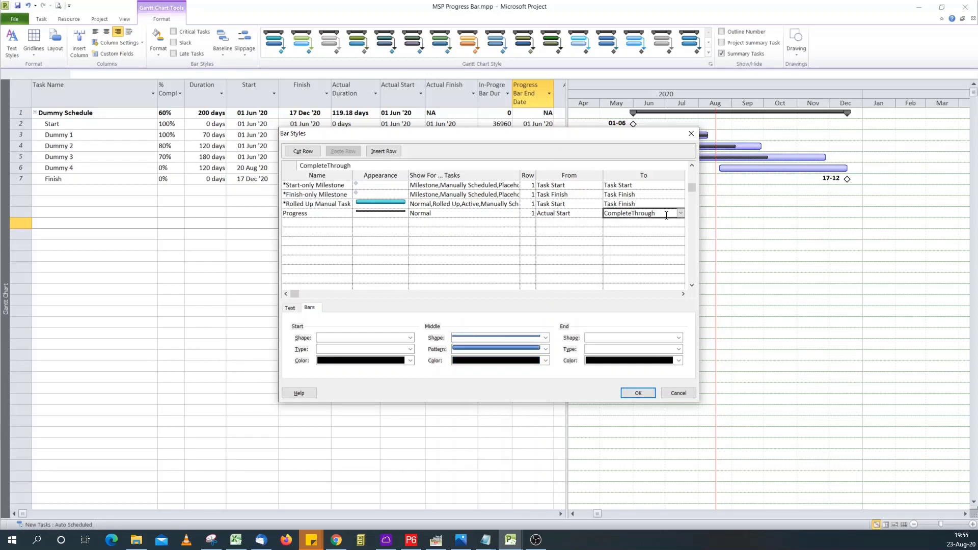
left_click(681, 214)
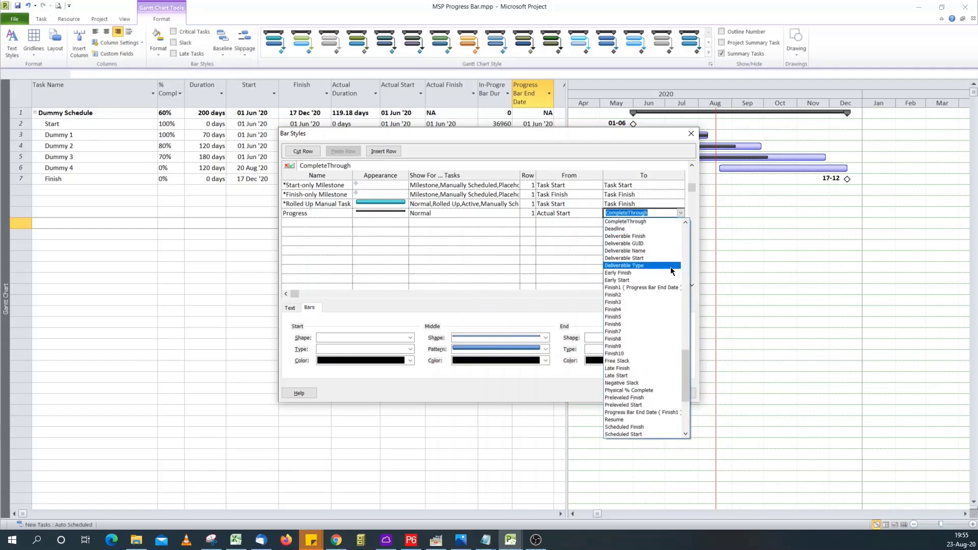
left_click(664, 289)
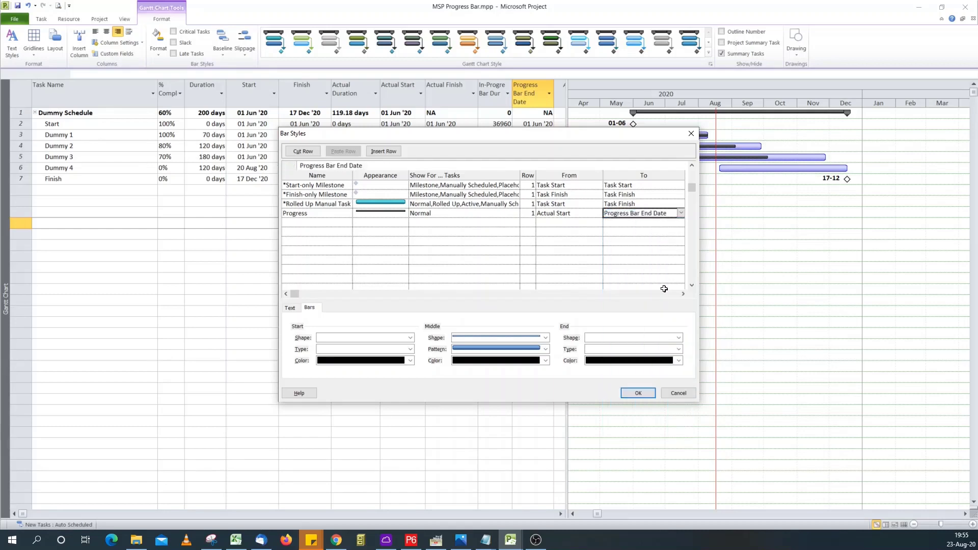
left_click(638, 394)
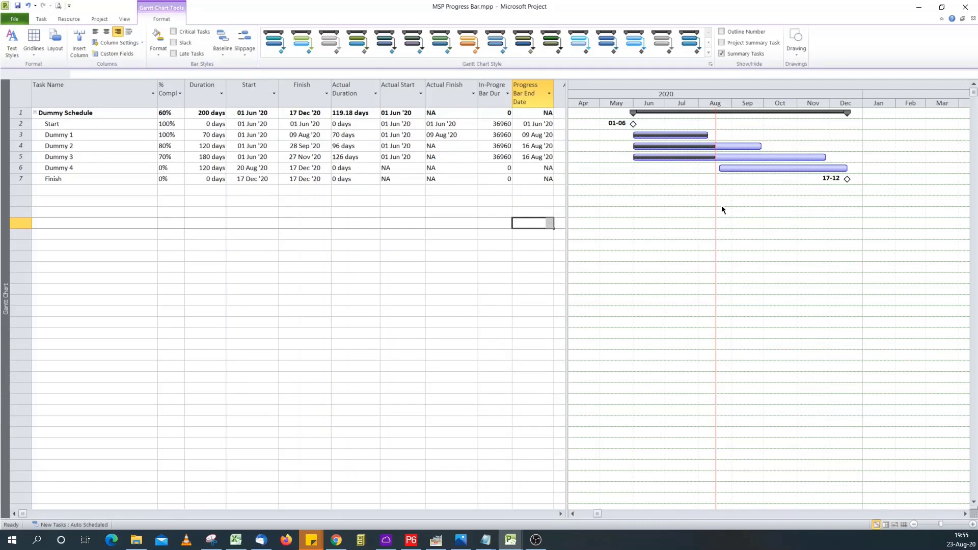
Shrink the table so it ends at the Finish column and view the progress bars against the status date line
left_click(565, 196)
left_click_drag(564, 197, 334, 210)
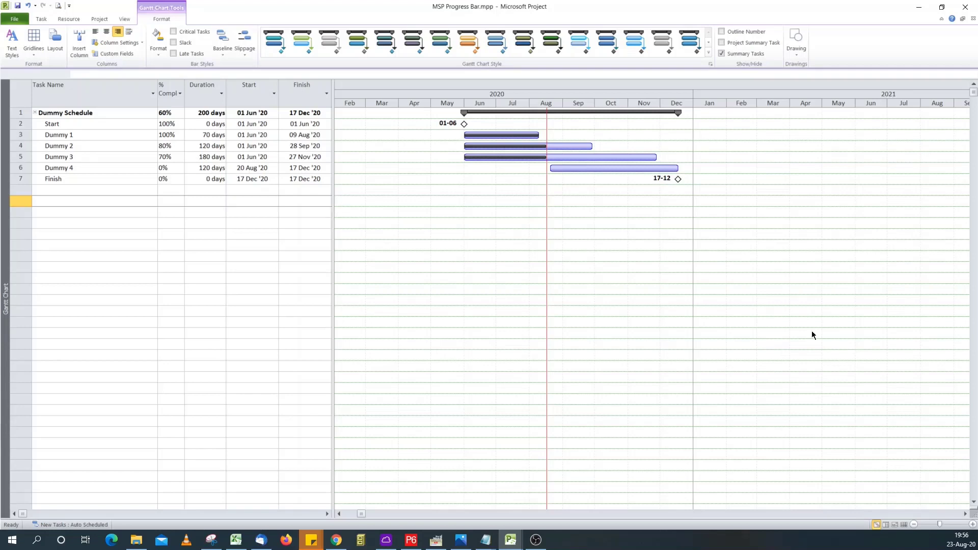
left_click(965, 514)
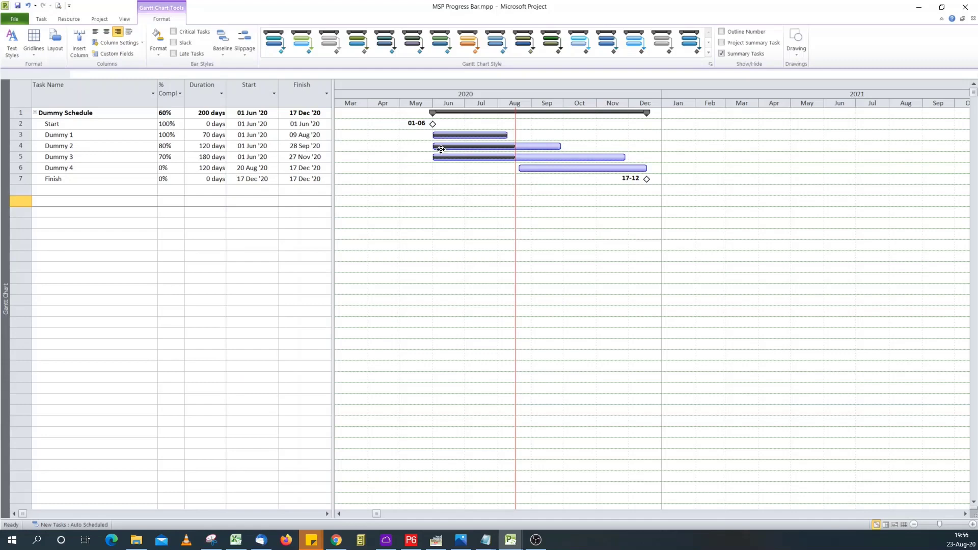
mouse_move(514, 146)
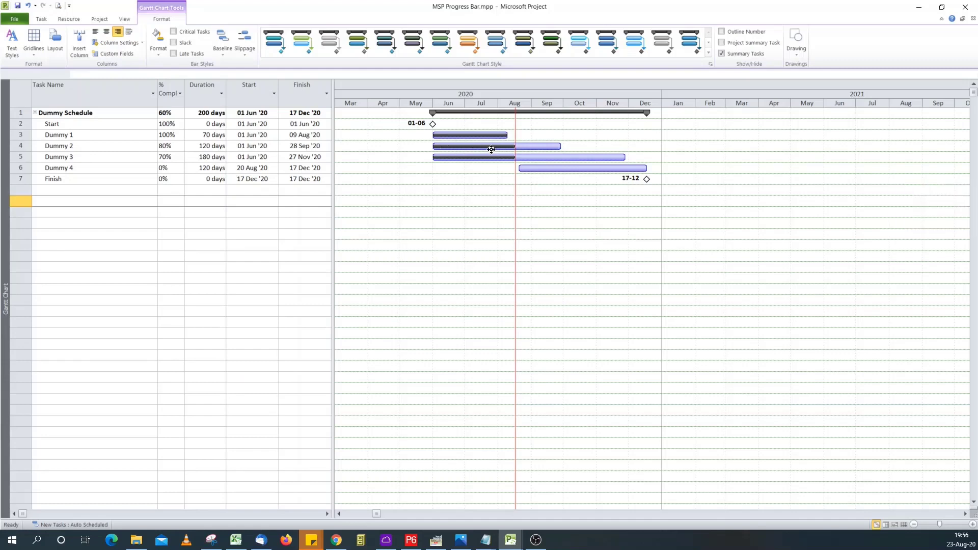